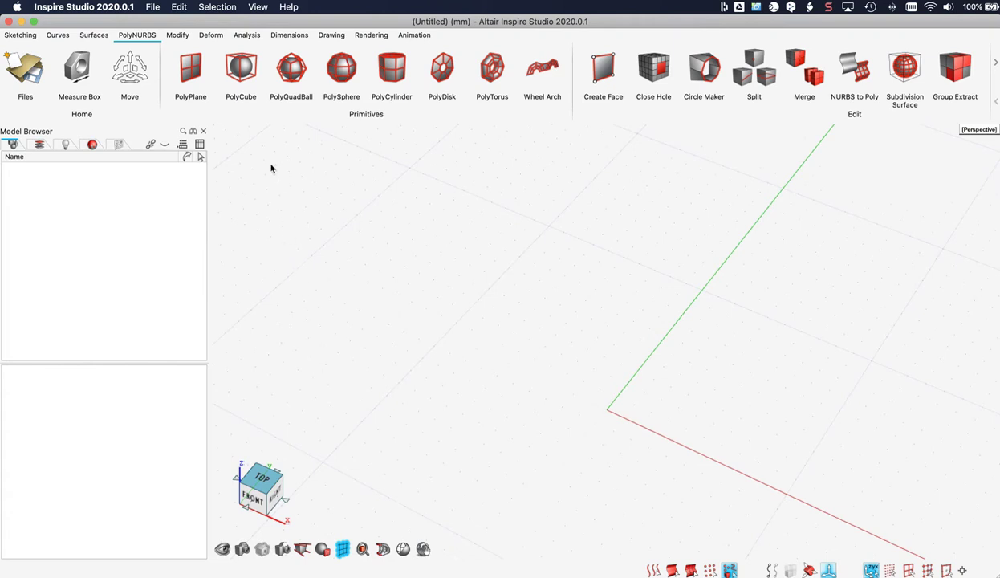
Step: Create a PolyCube centered on the origin with a base 100 mm long and a height of 20 mm
click(241, 68)
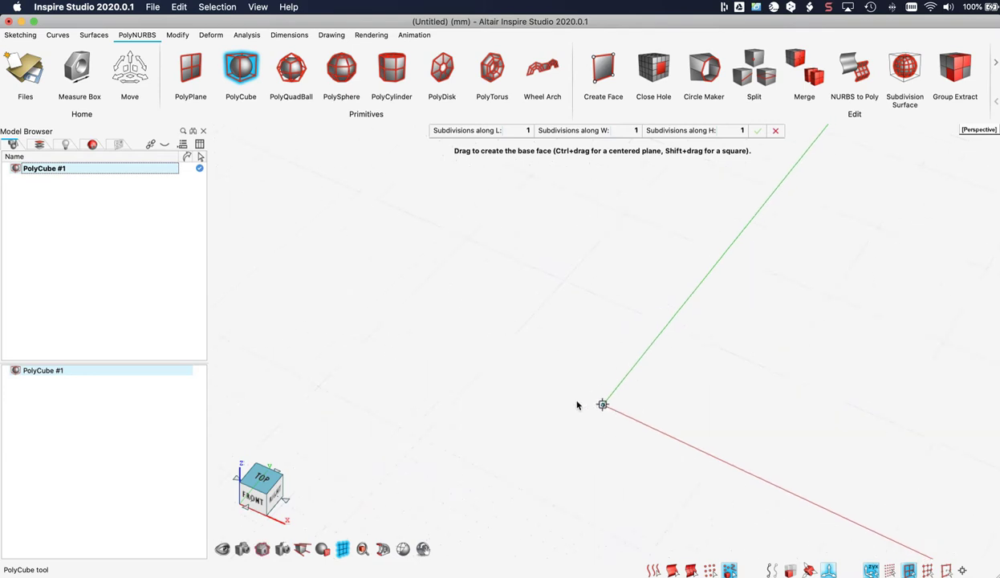
scroll(576, 405, down, 5)
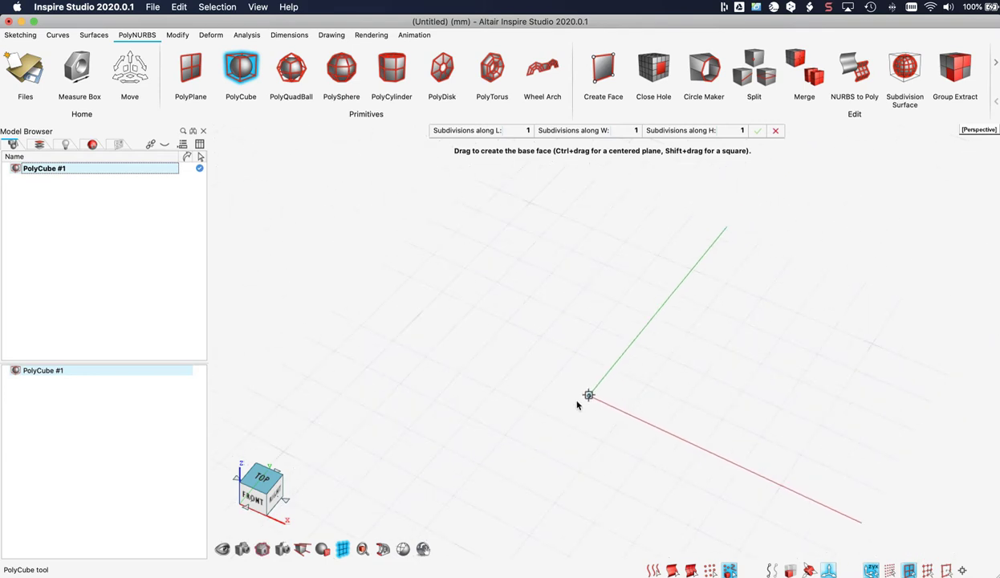
drag(589, 395, 765, 313)
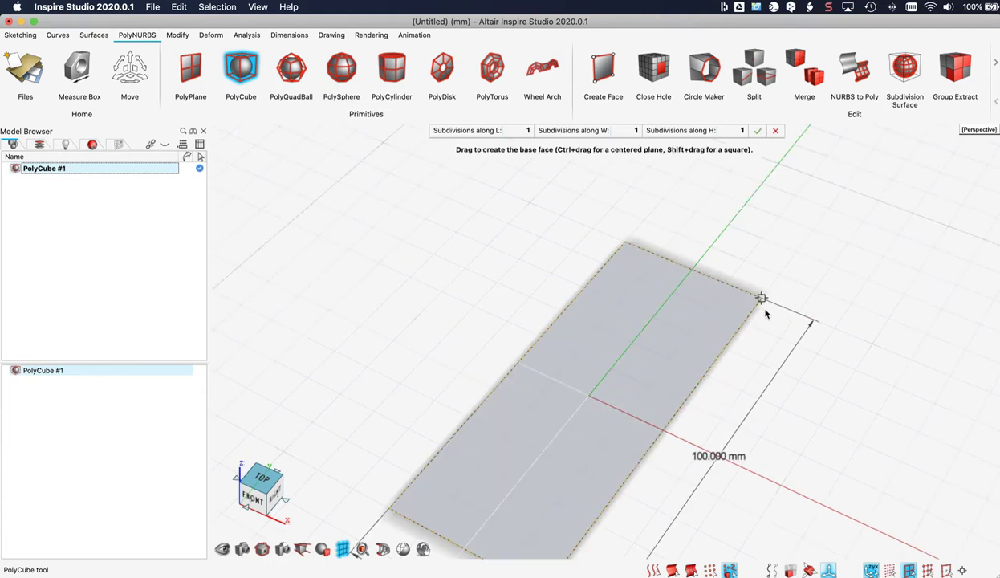
ctrl+drag(764, 313, 764, 313)
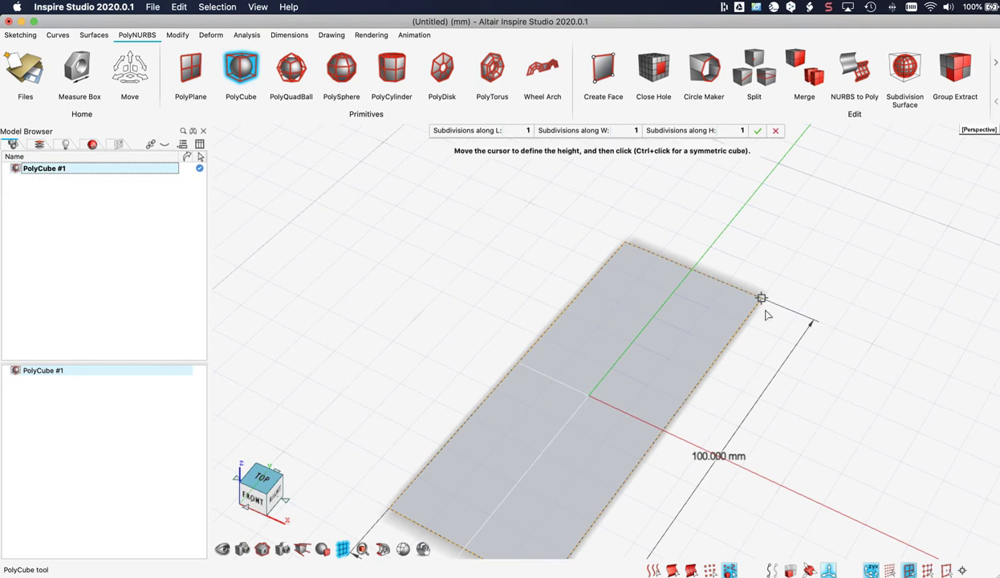
click(768, 248)
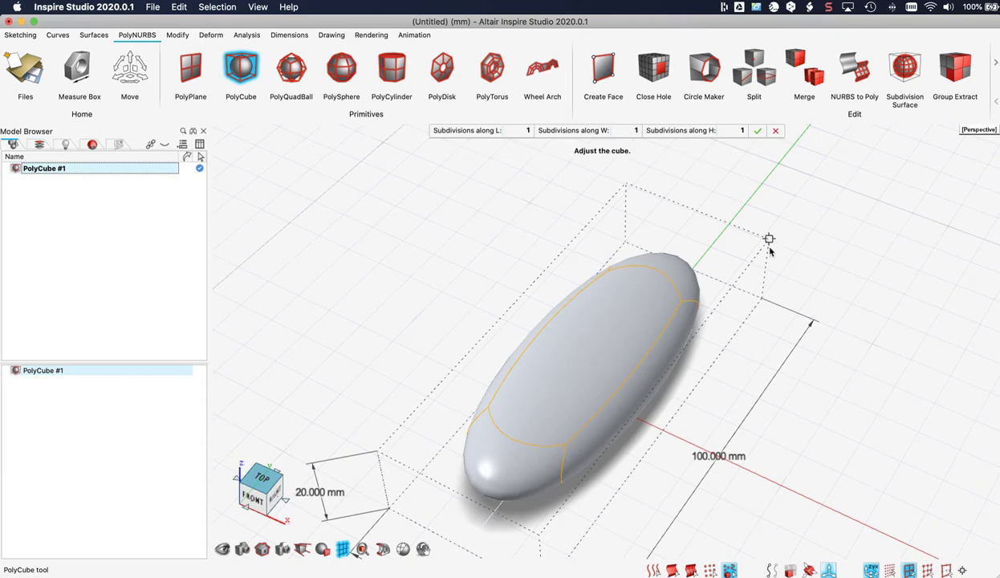
right_drag(720, 257, 679, 254)
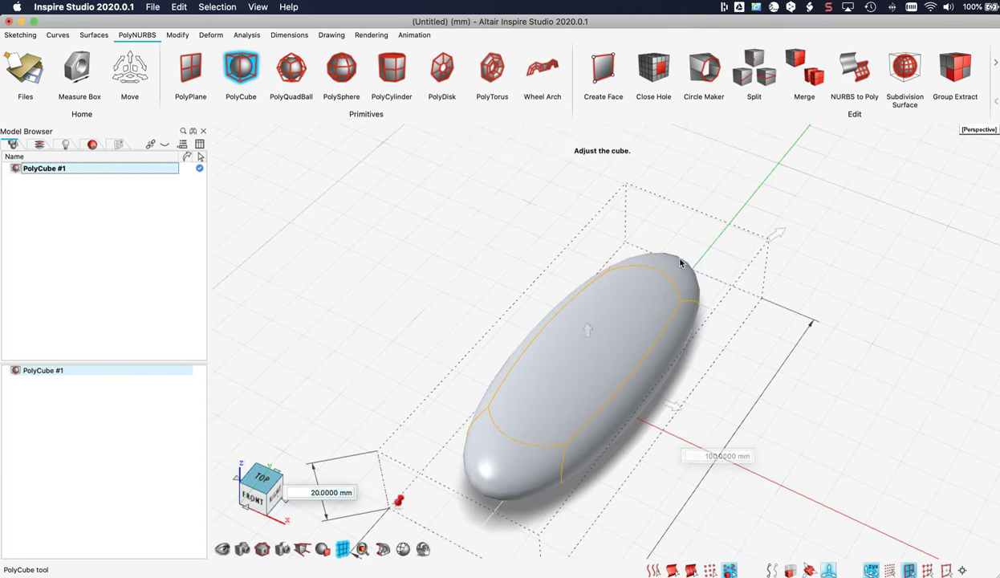
double_click(550, 312)
scroll(549, 312, down, 4)
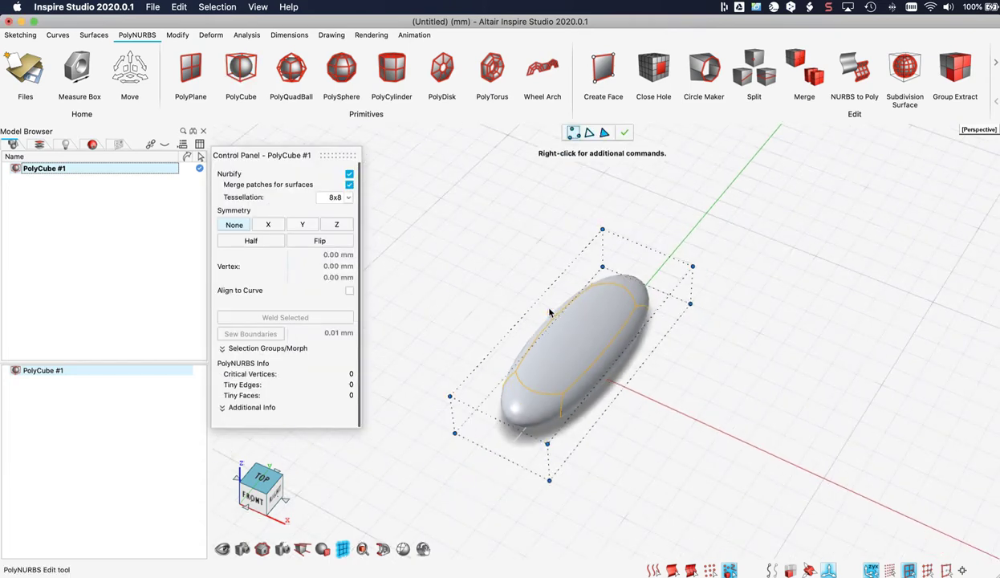
click(624, 132)
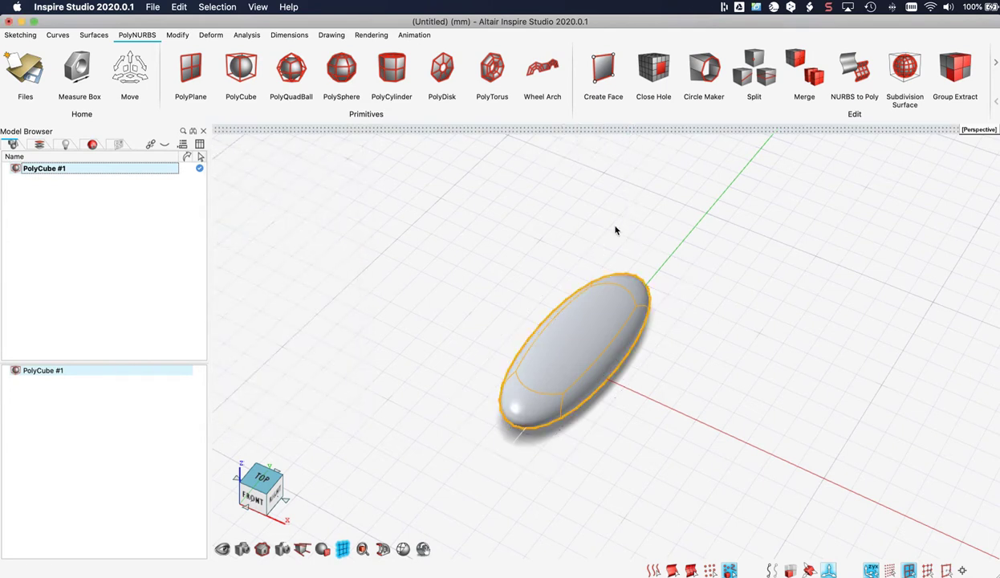
Step: Move the PolyCube 50 mm along the green Y axis, away from the origin
key(m)
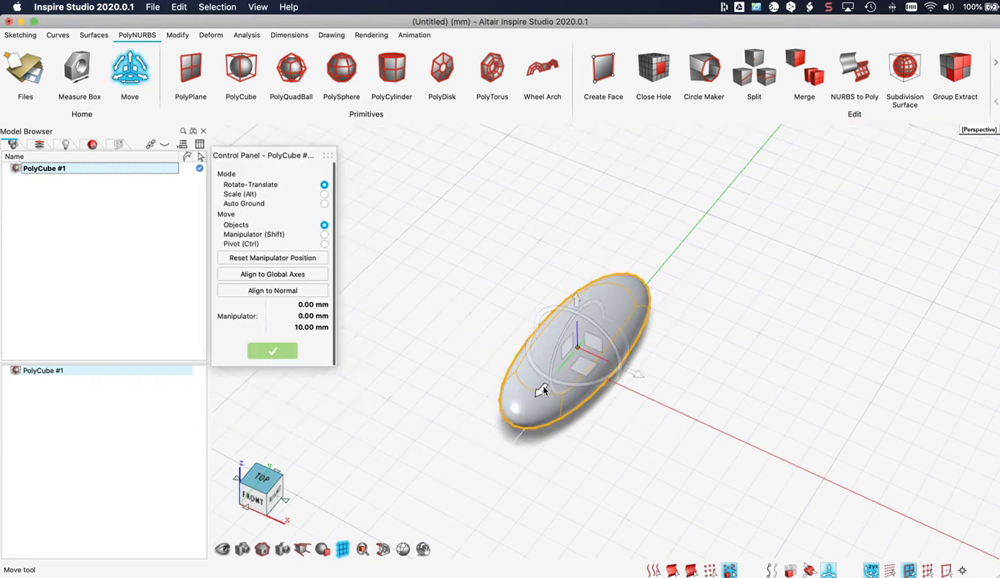
drag(541, 390, 627, 321)
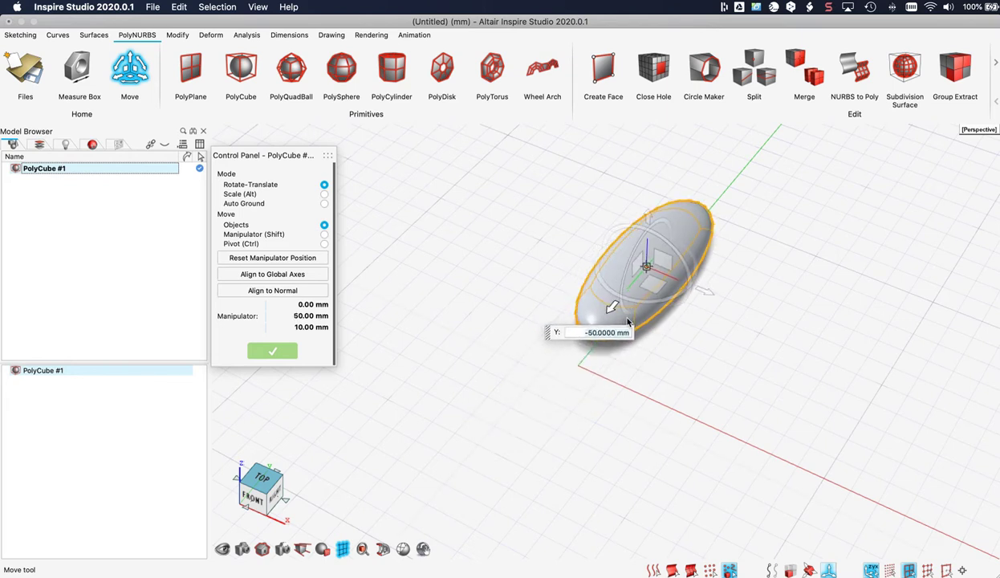
click(475, 303)
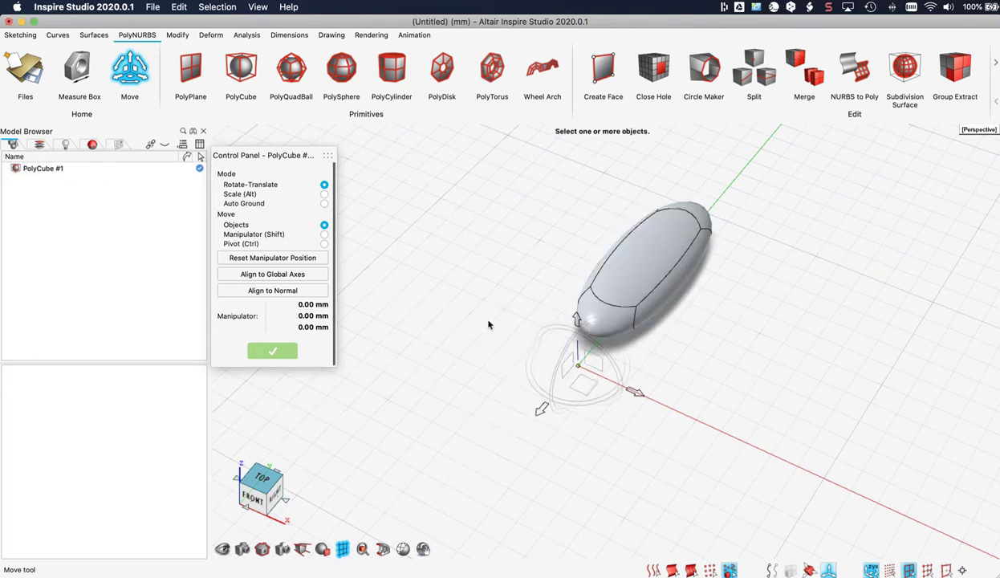
key(Escape)
middle_drag(475, 303, 476, 337)
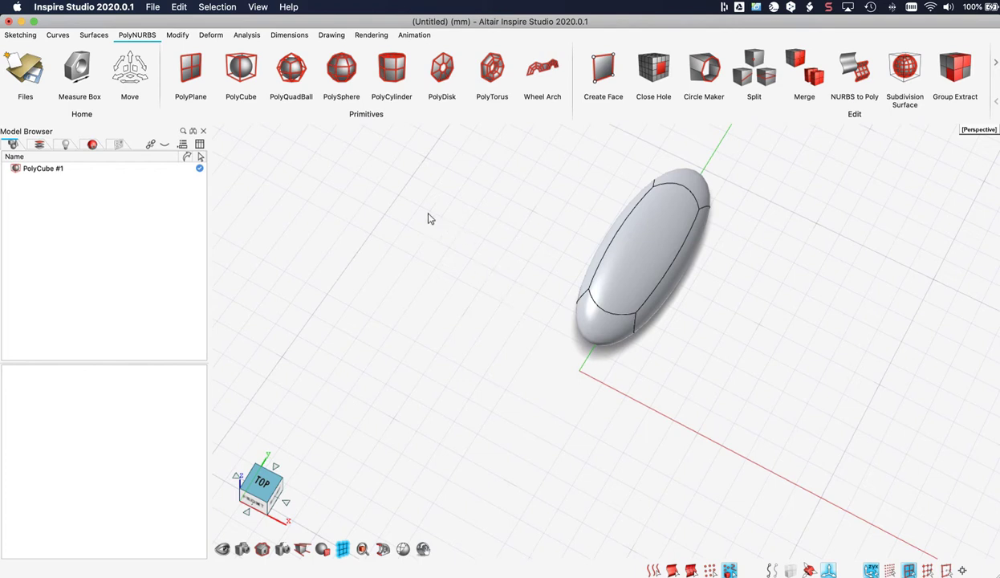
Step: Create a 360-degree Radial Symmetry of the PolyCube about Z with three mirrored copies, combined with the inputs
click(181, 37)
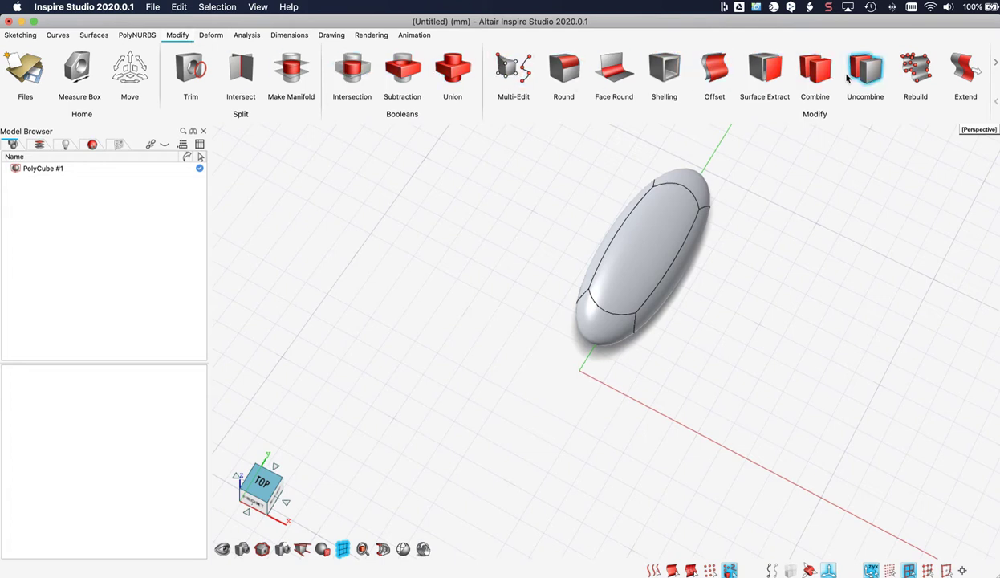
click(995, 64)
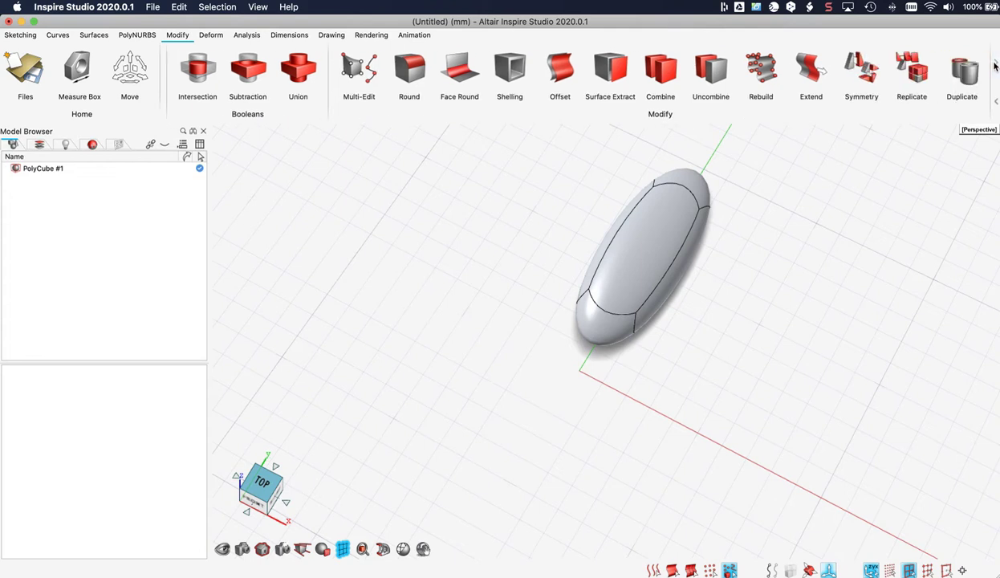
click(866, 74)
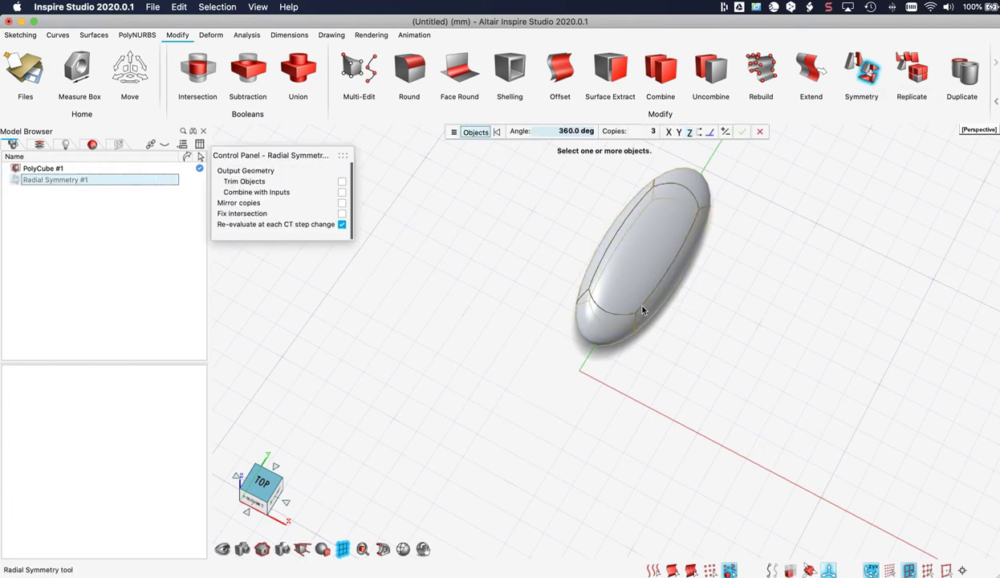
click(643, 311)
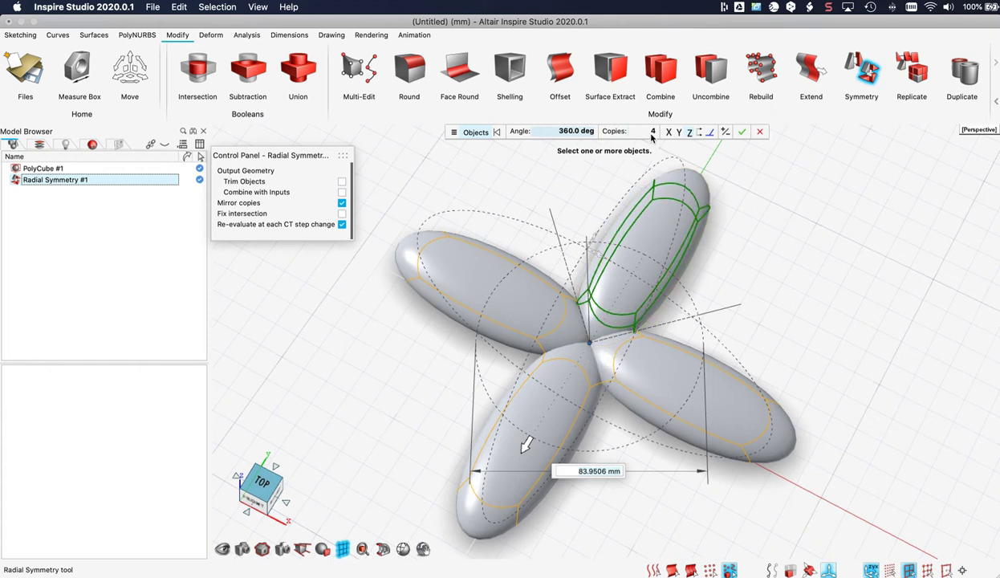
mouse_move(650, 135)
mouse_down()
mouse_move(677, 135)
mouse_move(650, 132)
mouse_up()
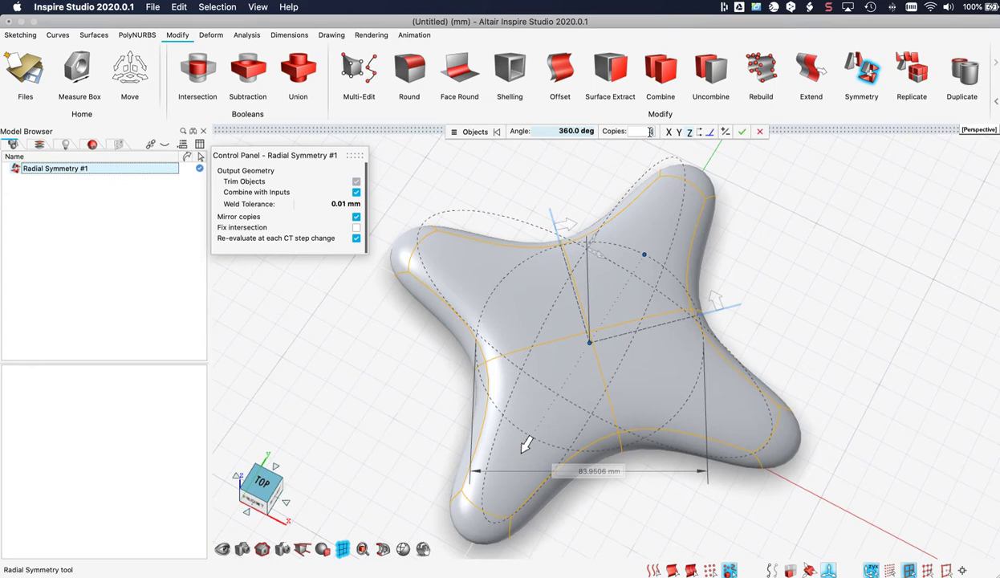
drag(650, 133, 648, 131)
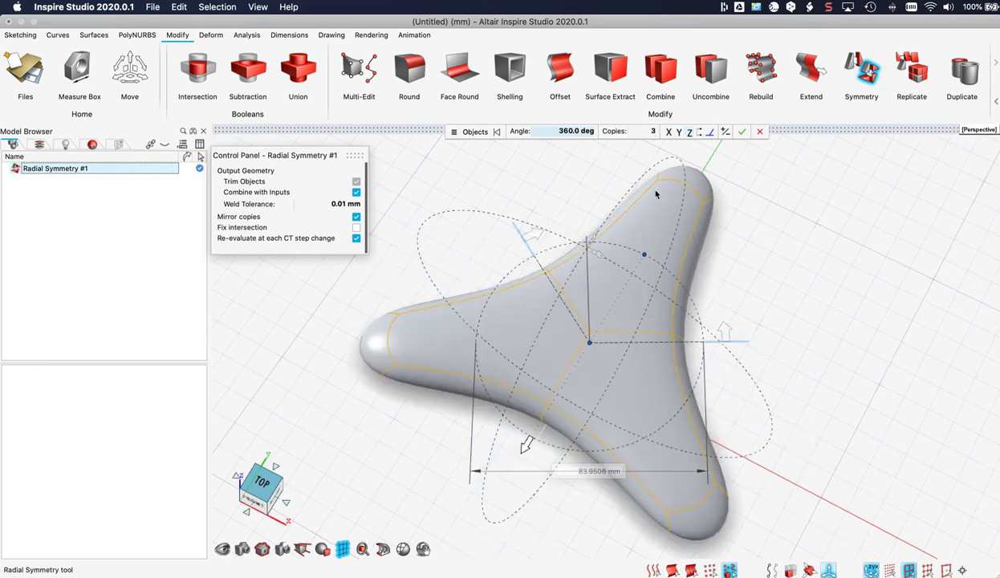
Step: Place the radial symmetry's center point at X 0, Y 0, Z 10 mm and finish the pattern
mouse_move(606, 336)
middle_down()
mouse_move(532, 244)
mouse_move(563, 239)
mouse_move(600, 275)
mouse_move(594, 319)
mouse_move(571, 338)
mouse_move(618, 352)
middle_up()
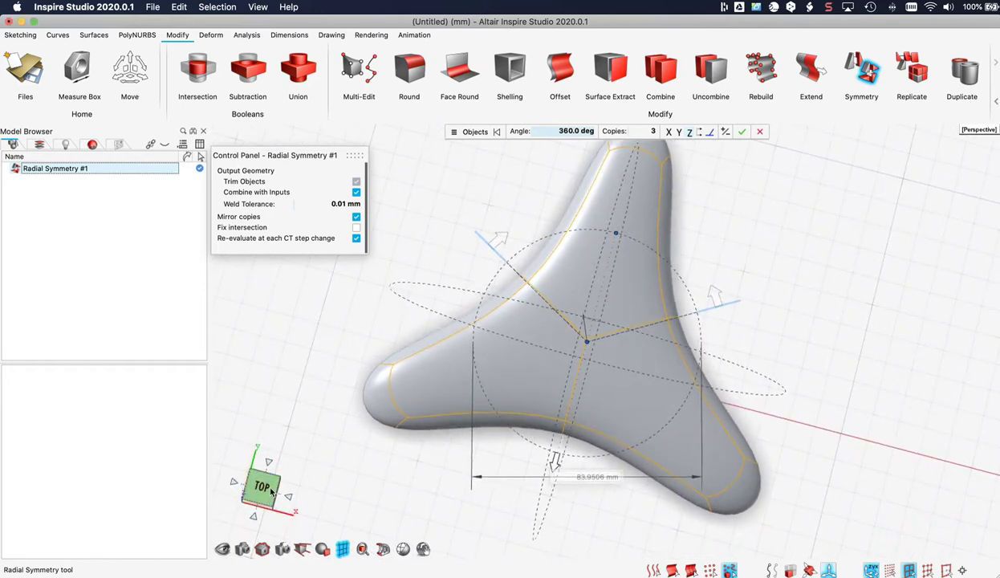
click(271, 488)
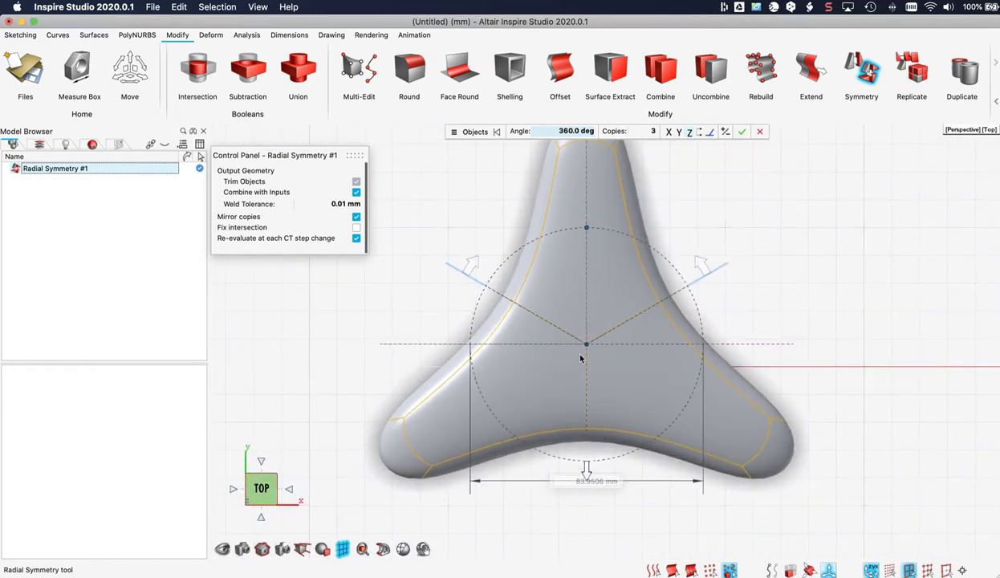
drag(586, 347, 585, 365)
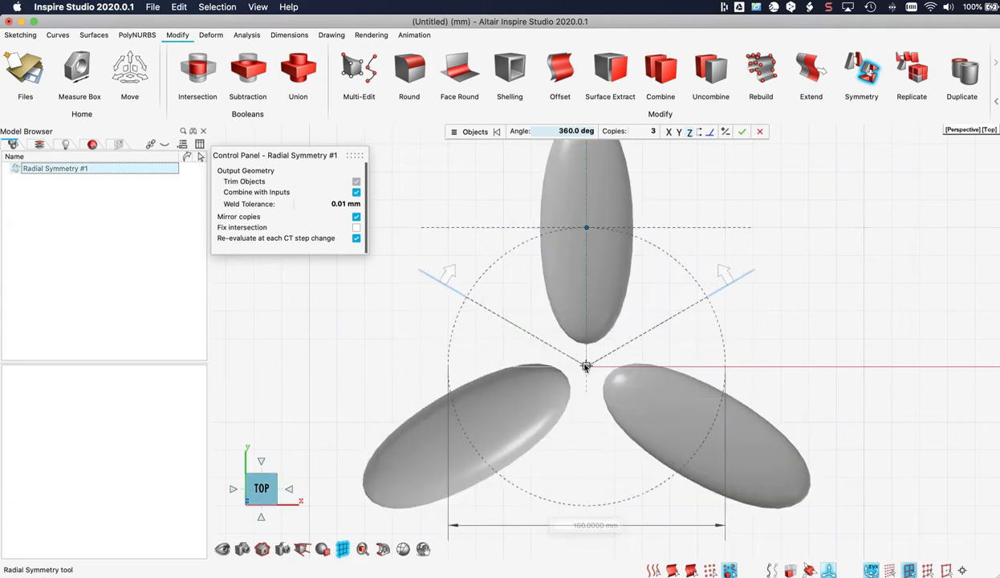
click(586, 367)
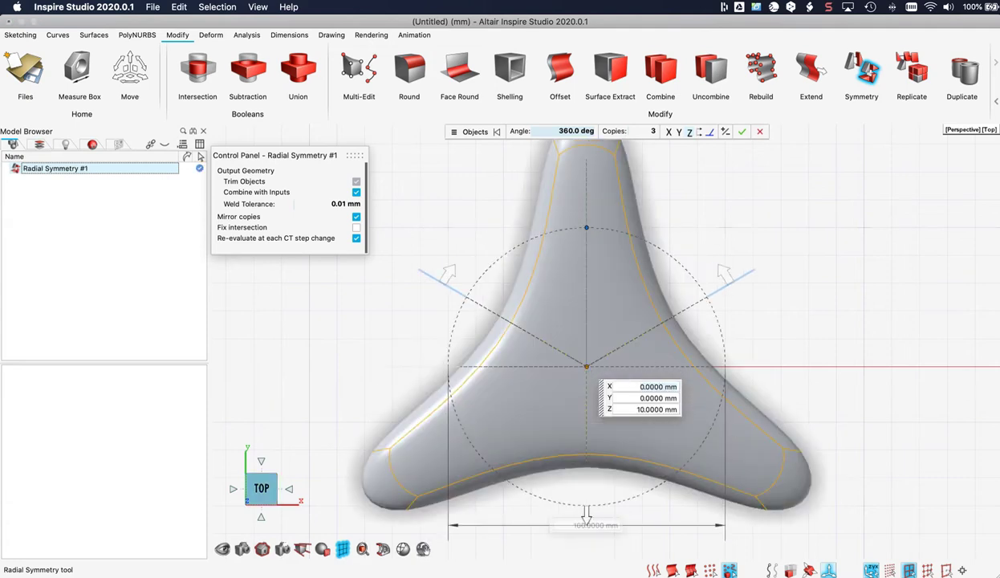
middle_drag(922, 481, 859, 414)
right_drag(859, 414, 732, 430)
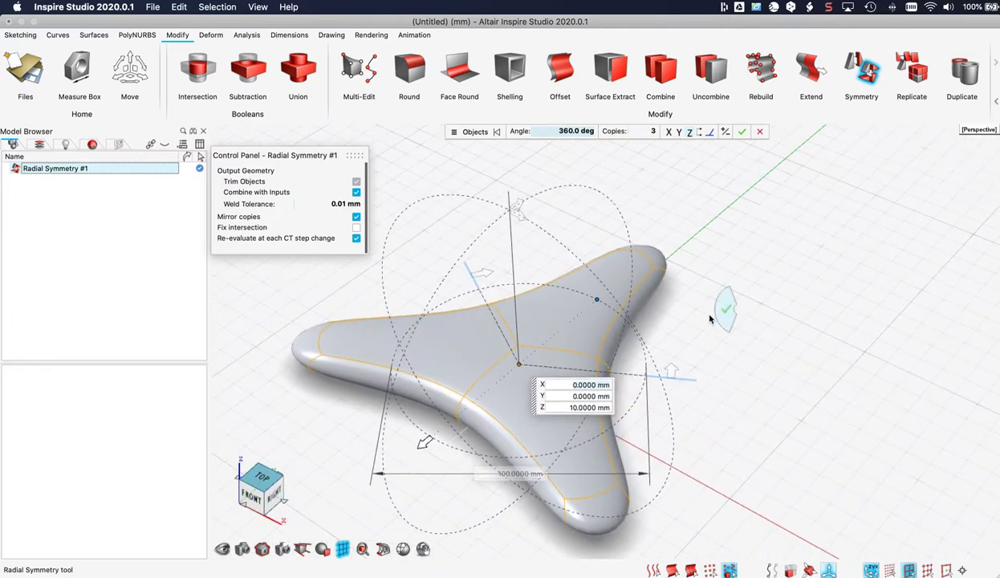
right_drag(709, 318, 695, 323)
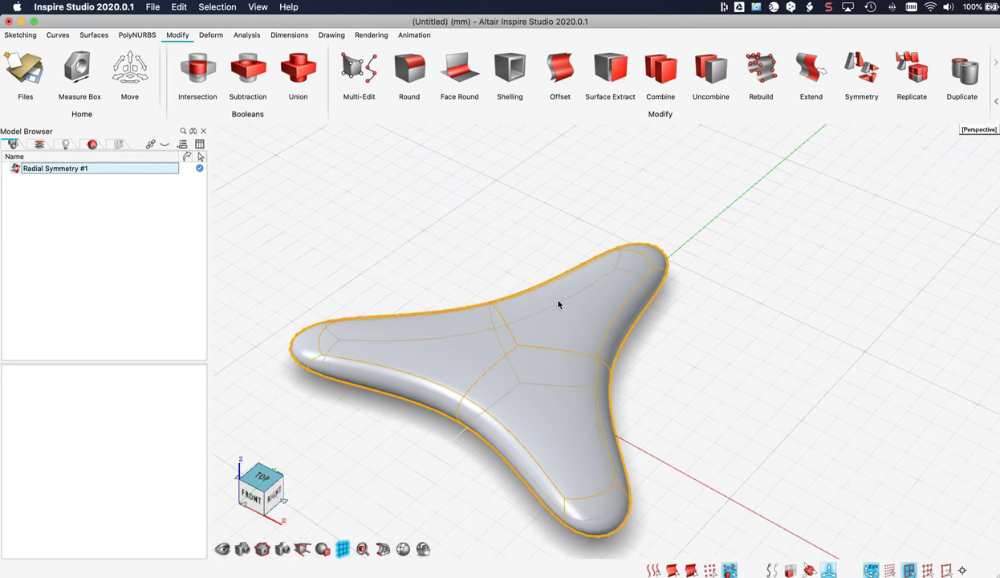
click(125, 226)
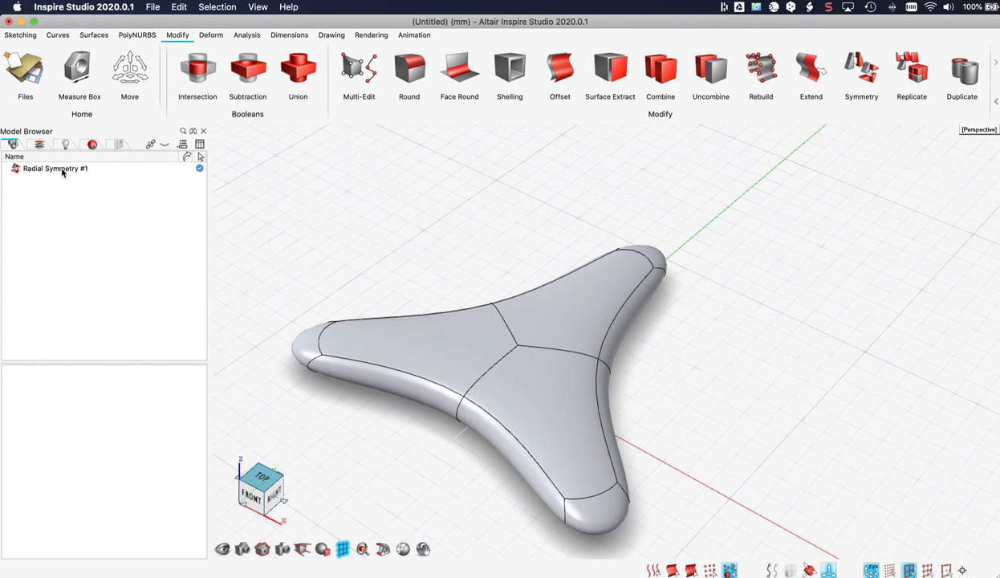
Step: Select the source PolyCube in the Radial Symmetry's construction history and move it outward along Y to about 54.84 mm, with grid snapping off
click(163, 146)
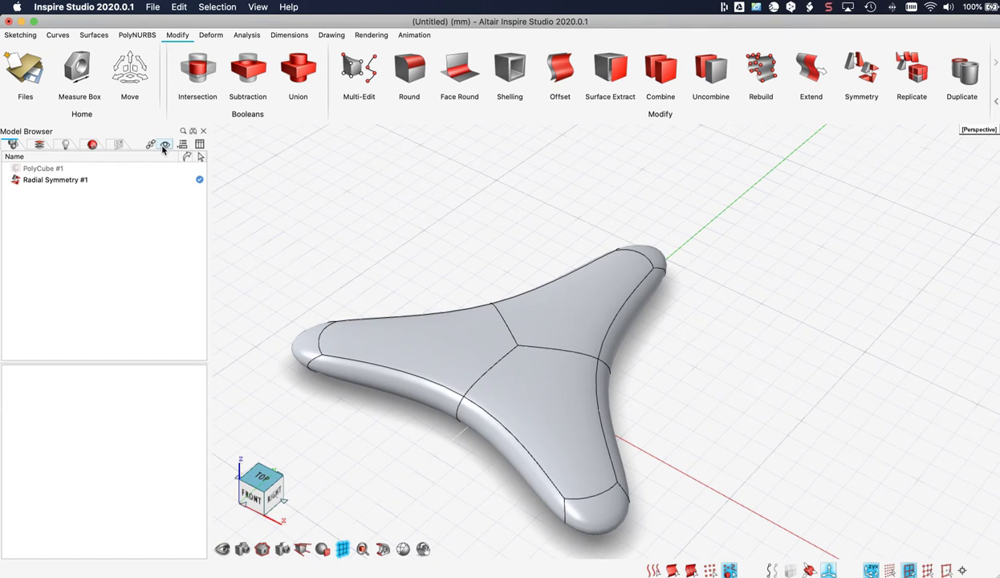
click(164, 146)
double_click(84, 169)
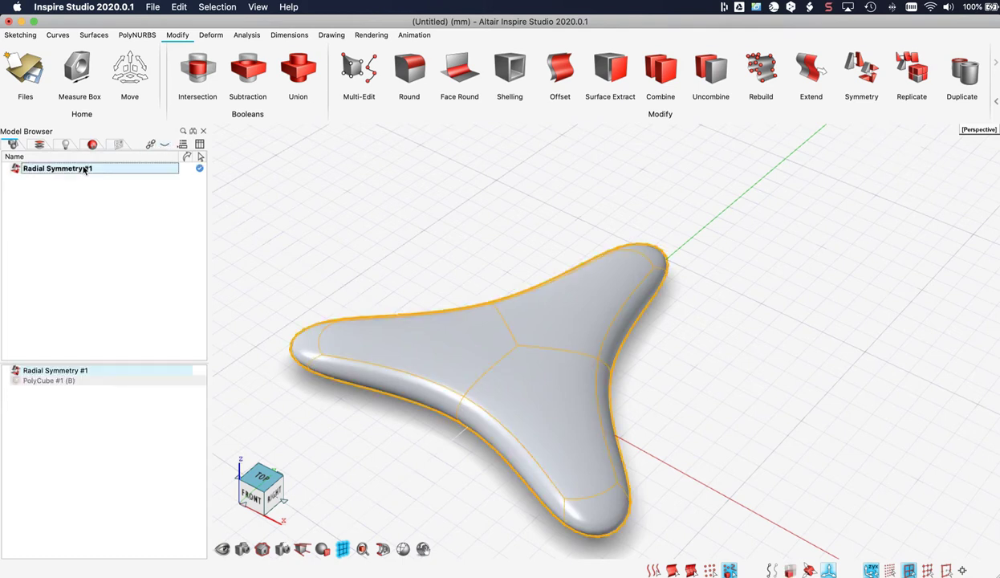
click(71, 382)
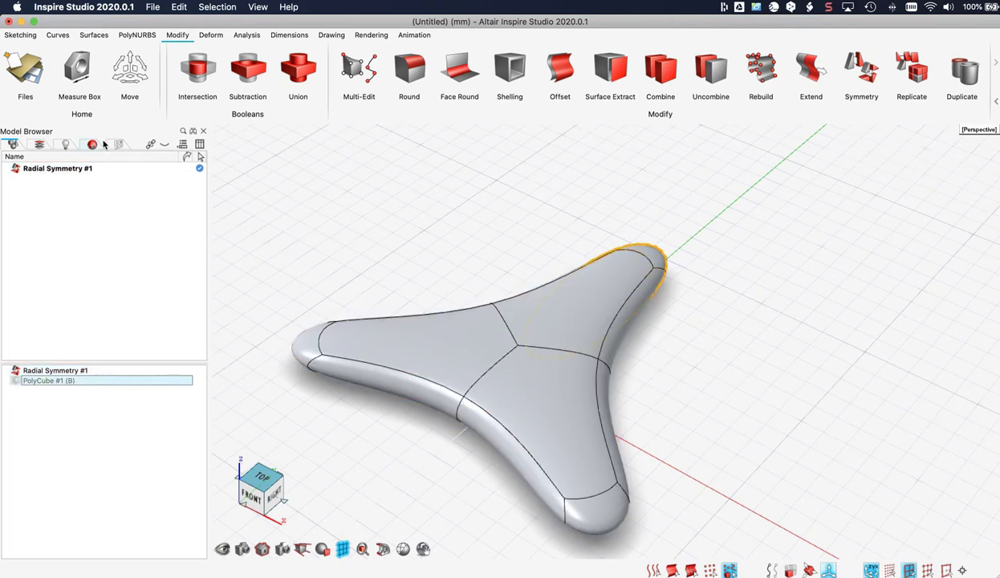
click(127, 72)
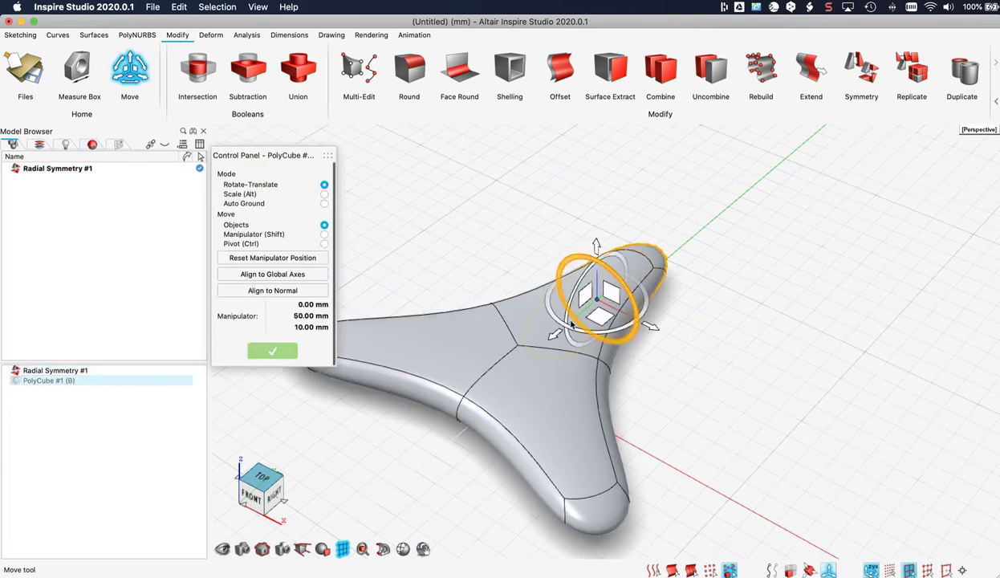
drag(545, 330, 566, 337)
click(907, 570)
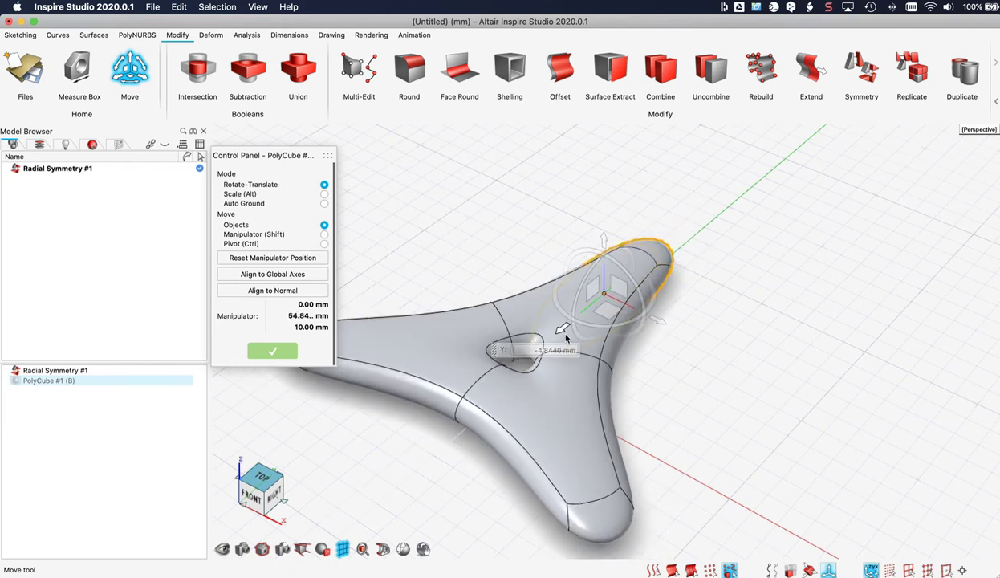
click(282, 353)
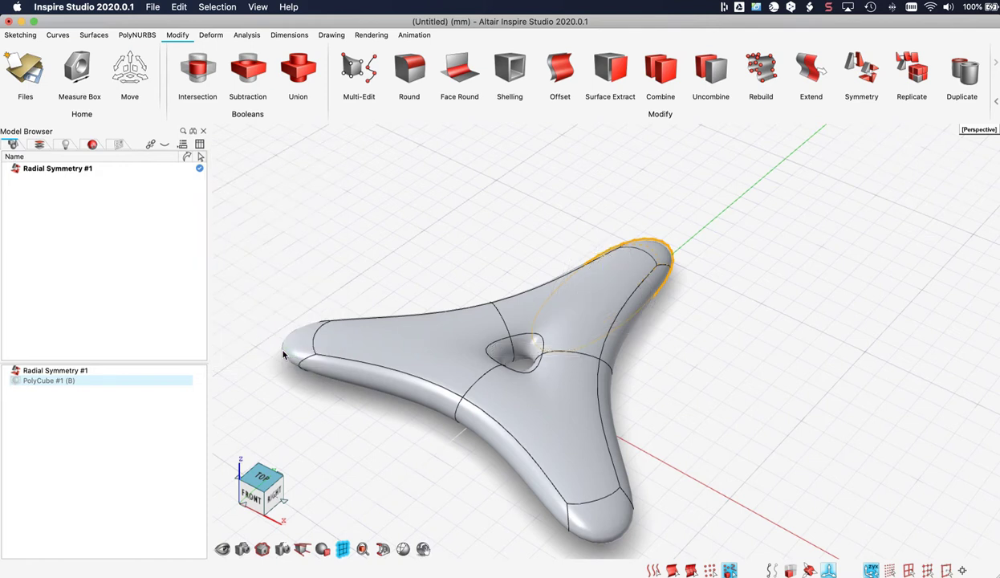
Step: Turn off Nurbify for the source PolyCube and move it inward along Y to about 40.21 mm
double_click(158, 385)
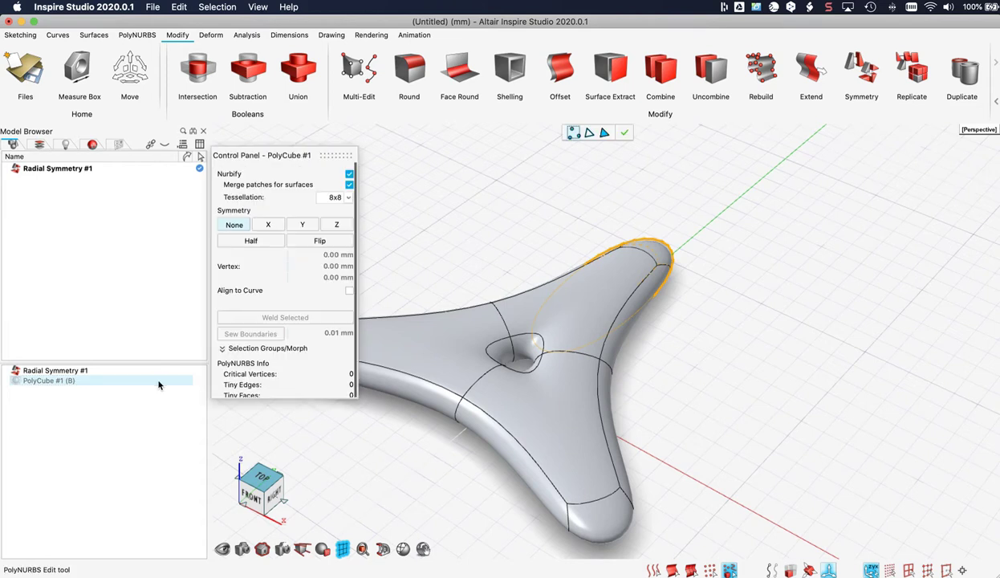
click(349, 174)
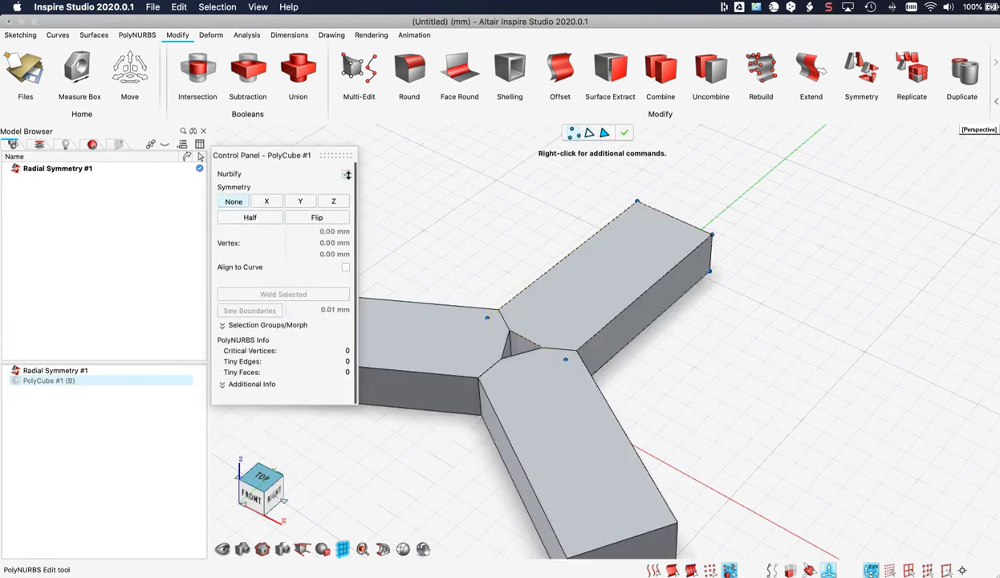
click(624, 133)
key(m)
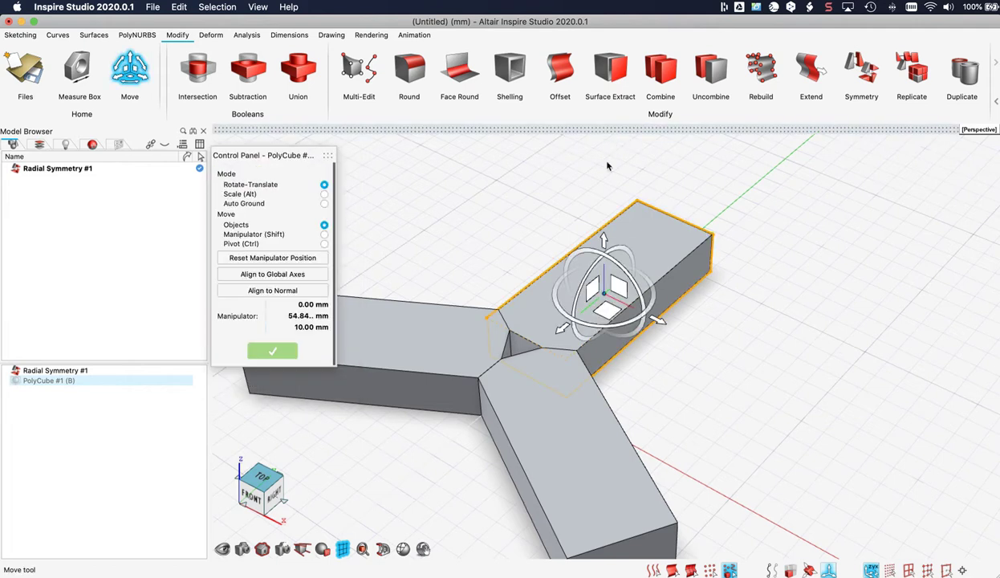
drag(562, 328, 548, 349)
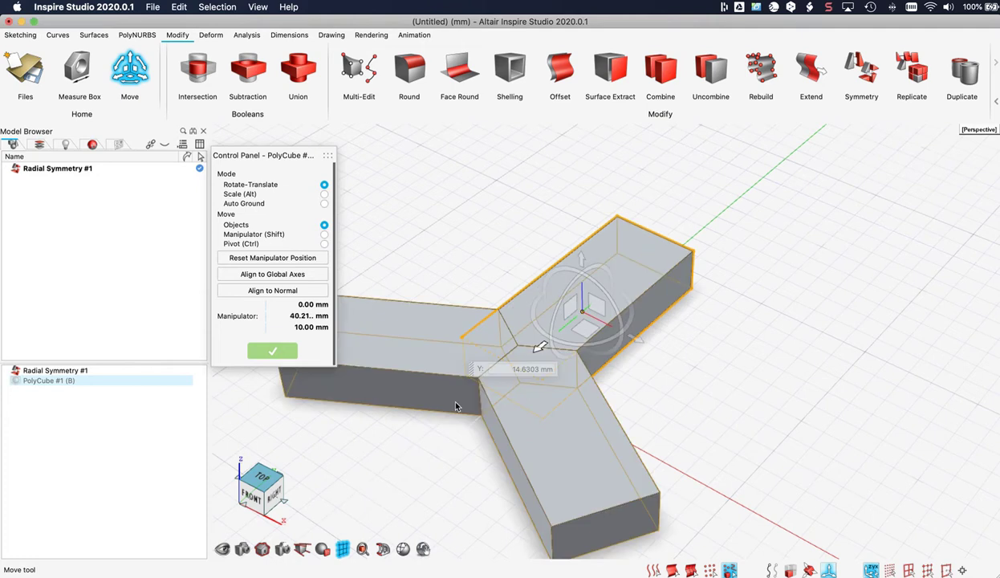
Step: Accept the source PolyCube's move, open it for editing from the construction history, and turn Nurbify back on
click(274, 352)
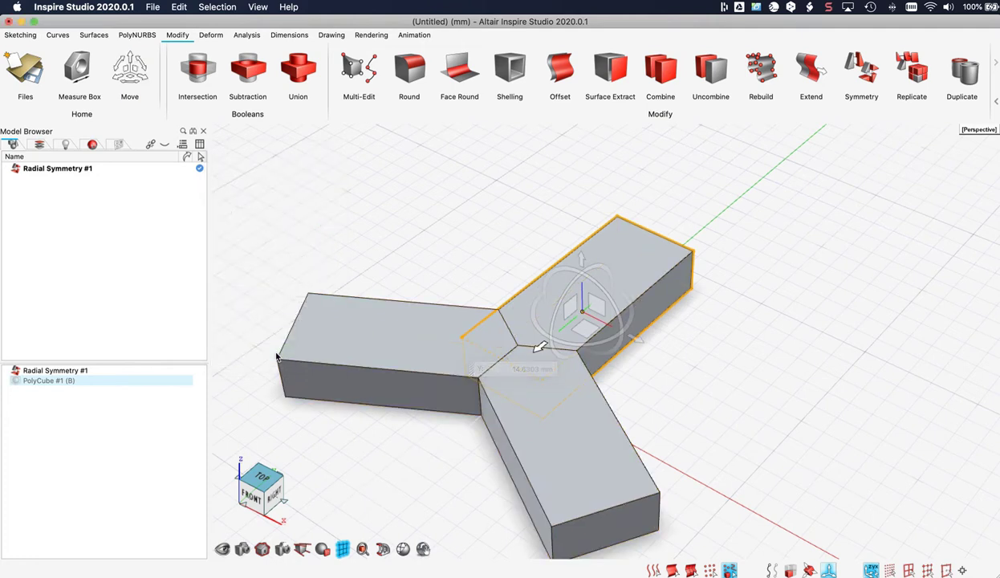
double_click(171, 381)
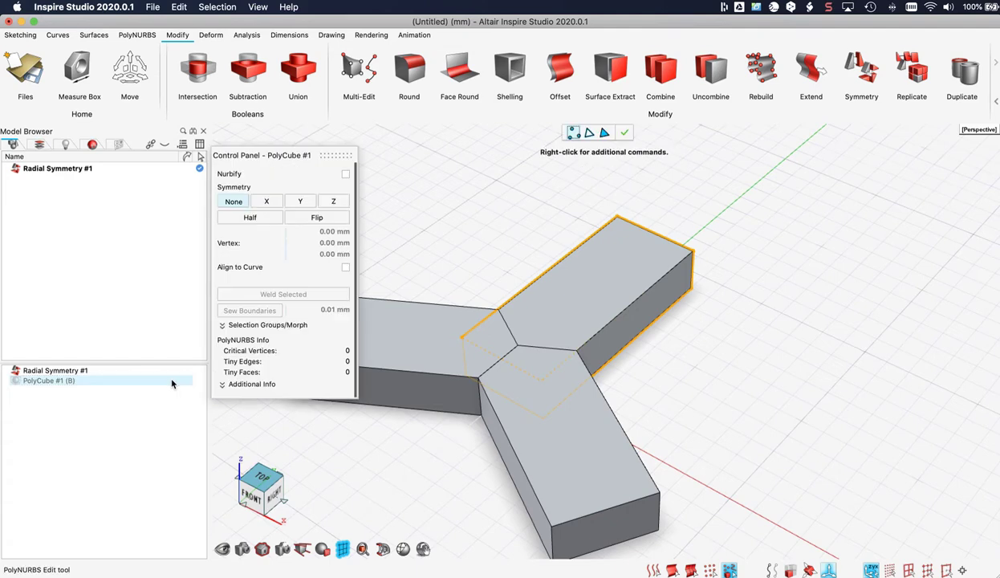
click(346, 174)
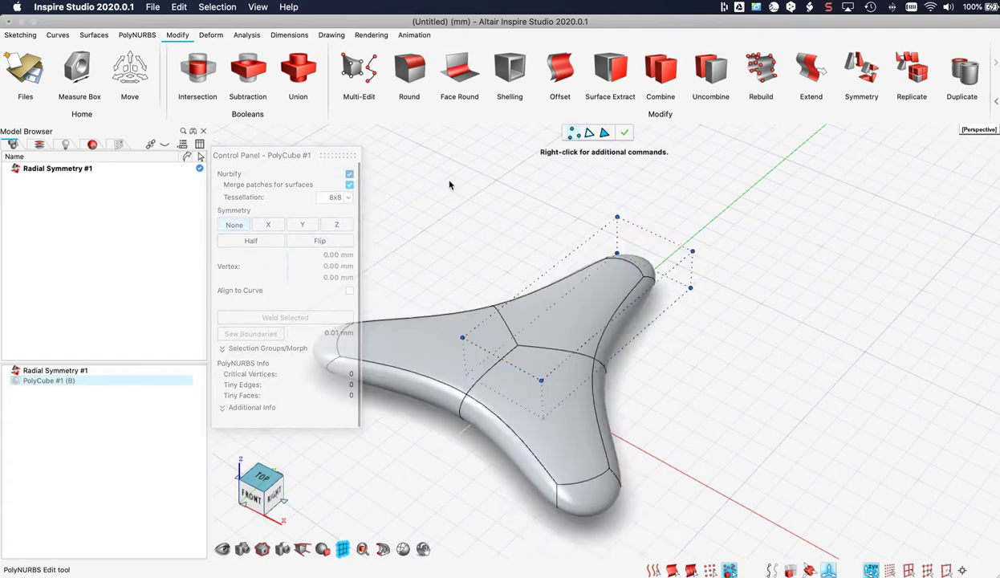
middle_drag(504, 202, 507, 206)
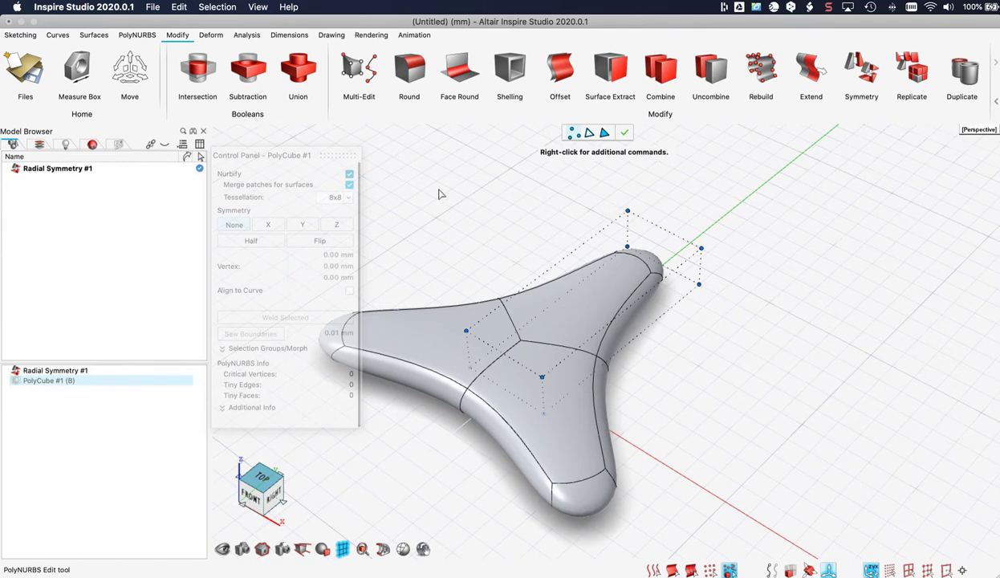
Step: Split the source PolyCube crosswise with three edge loops, one near its outer end and two closer to the centre
click(147, 37)
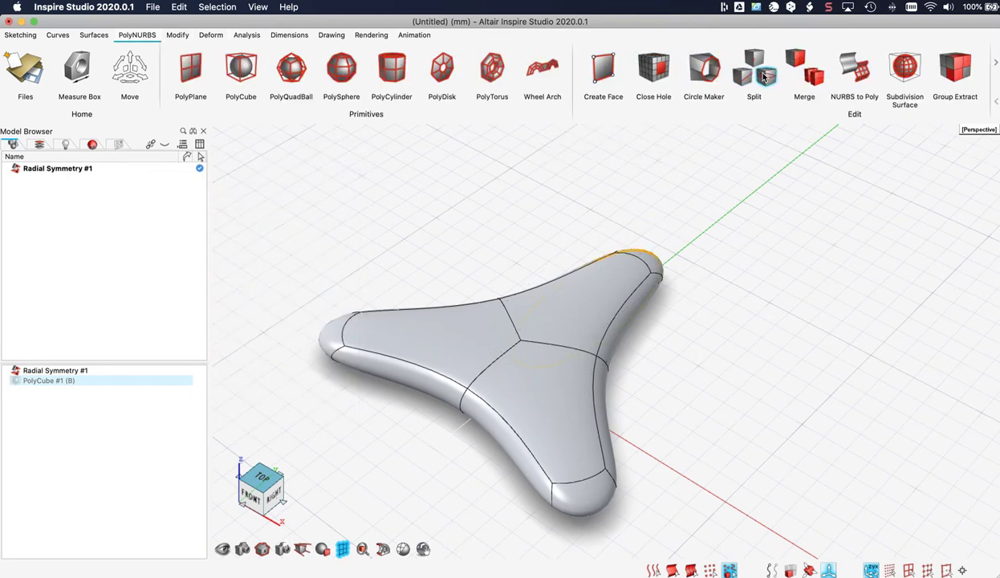
click(764, 76)
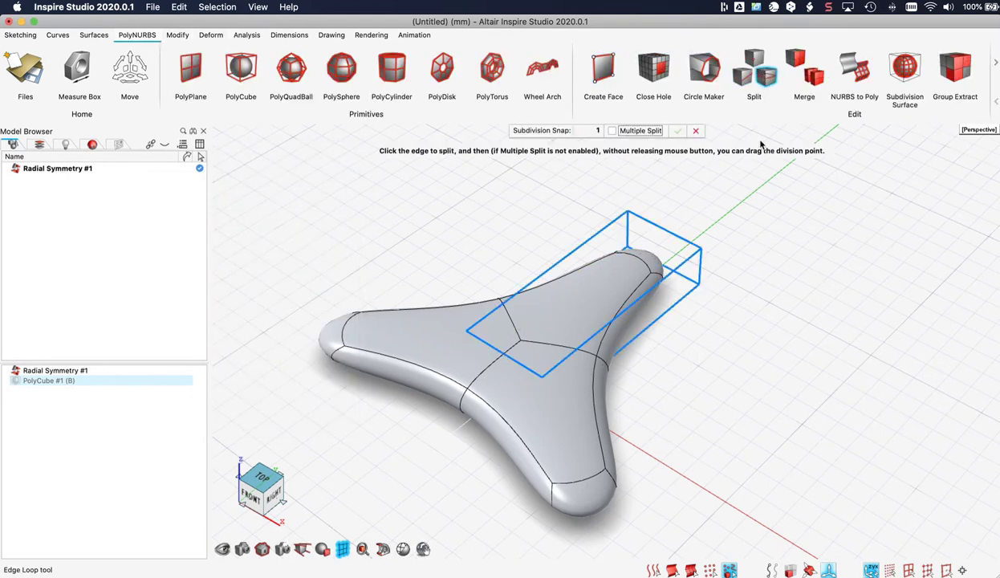
mouse_move(663, 283)
mouse_down()
mouse_move(575, 353)
mouse_move(677, 277)
mouse_up()
click(677, 131)
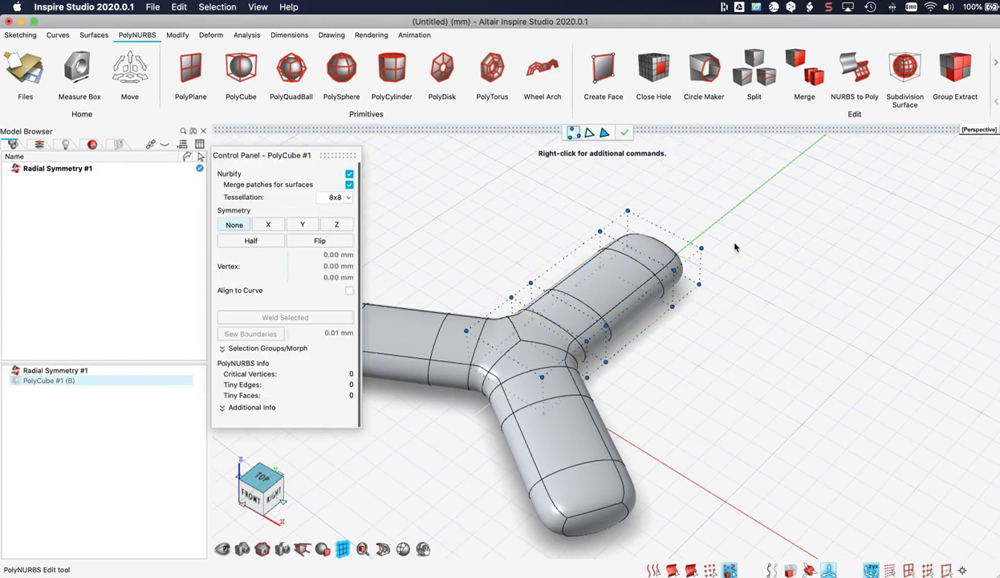
Step: Select the vertices of the arm's two outermost cross-sections and scale them by 1.8 along X
mouse_move(734, 246)
middle_down()
mouse_move(699, 237)
mouse_move(717, 242)
middle_up()
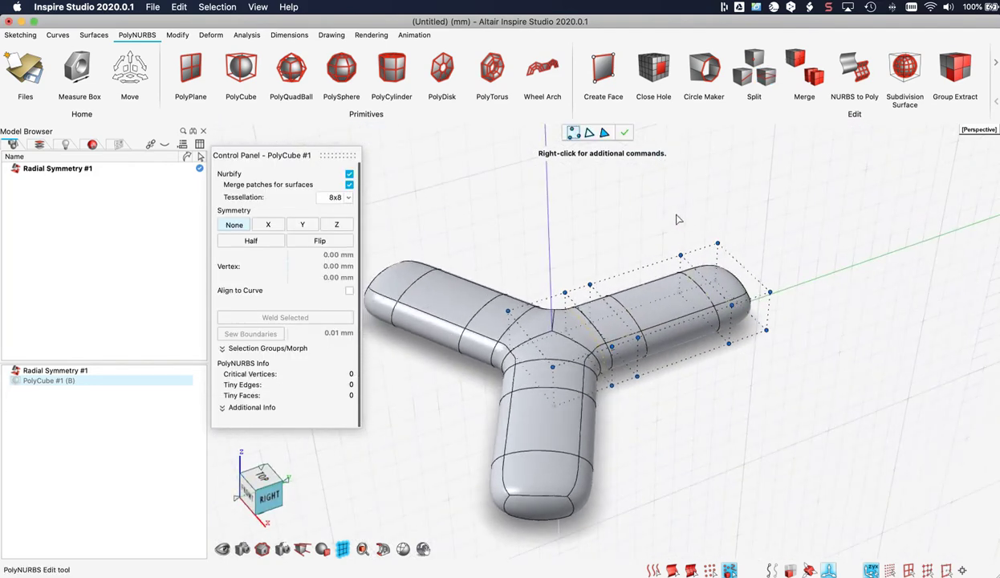
drag(692, 251, 805, 373)
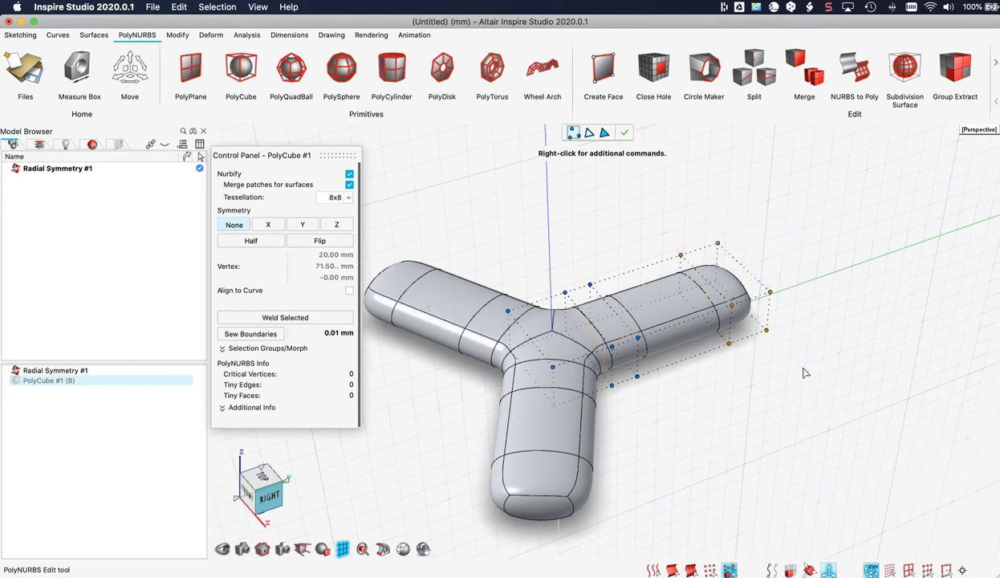
key(m)
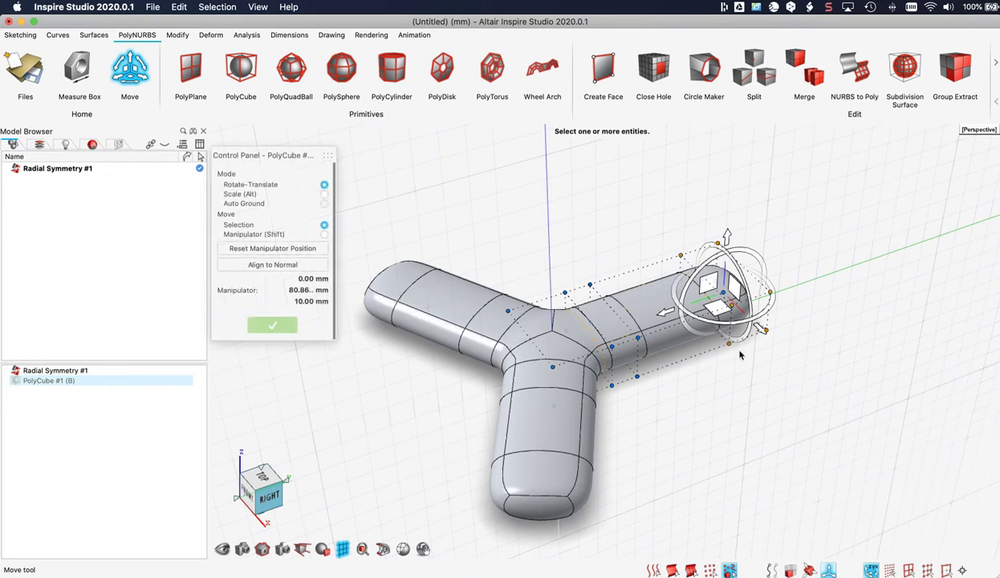
click(324, 194)
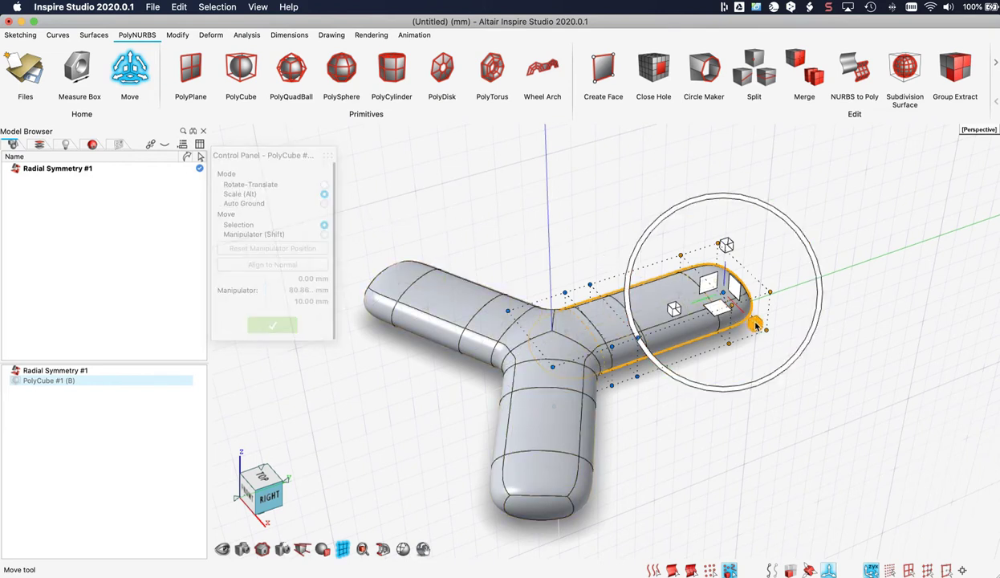
drag(756, 324, 781, 370)
middle_drag(566, 290, 640, 279)
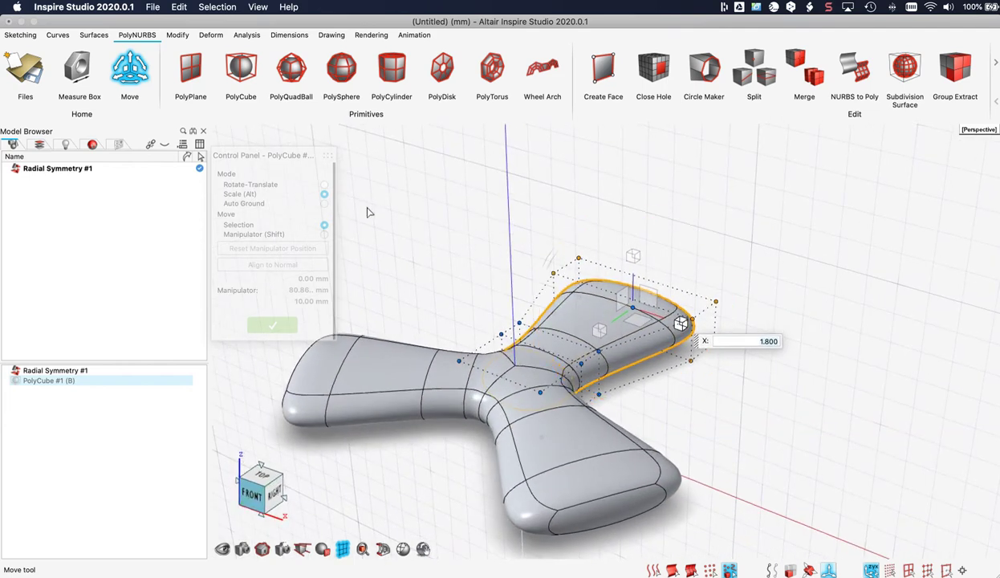
Step: Rotate the selected outer vertices 20 degrees about Y to twist the arm's end, and finish editing the PolyCube
click(325, 185)
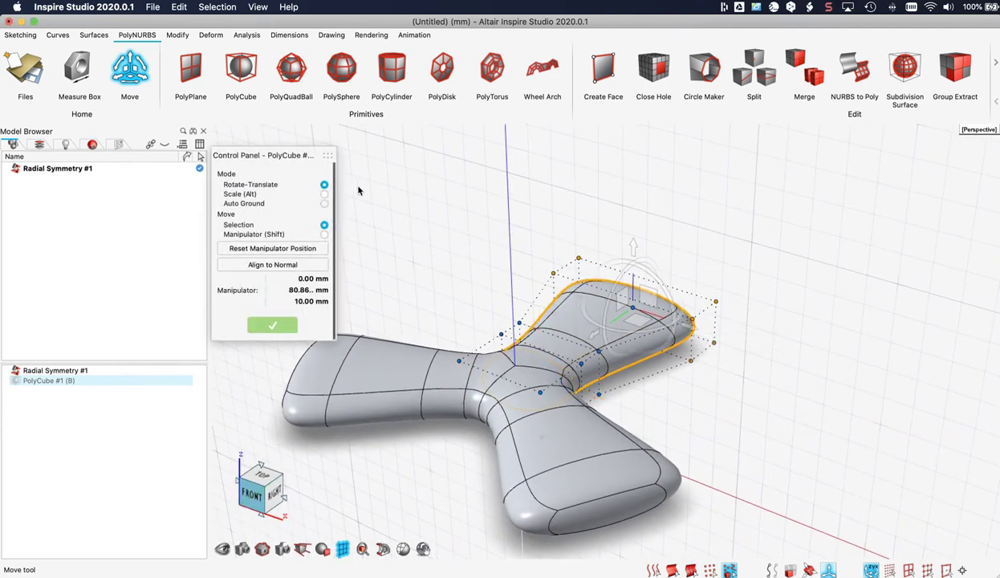
drag(600, 258, 629, 274)
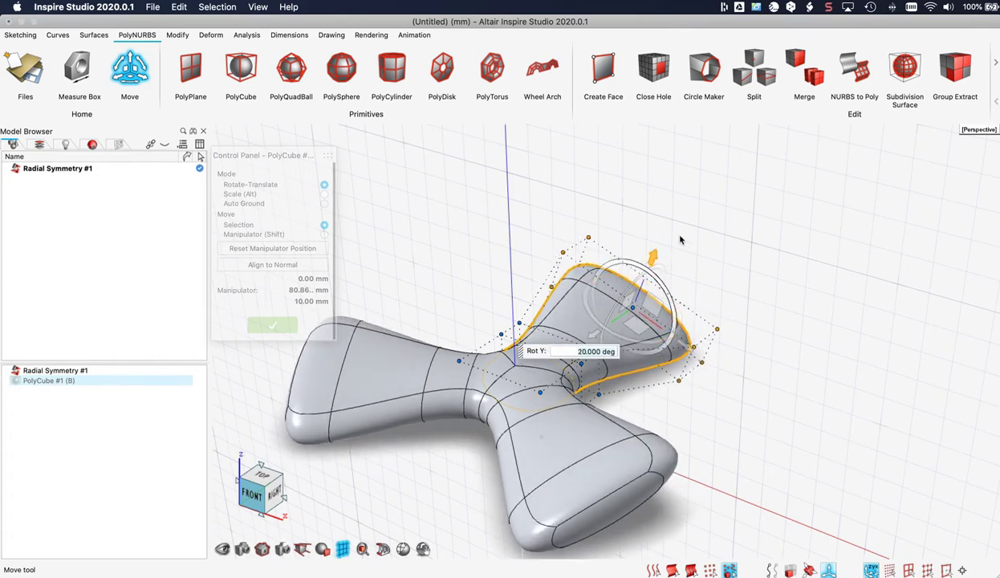
middle_drag(680, 239, 683, 285)
right_drag(683, 286, 781, 258)
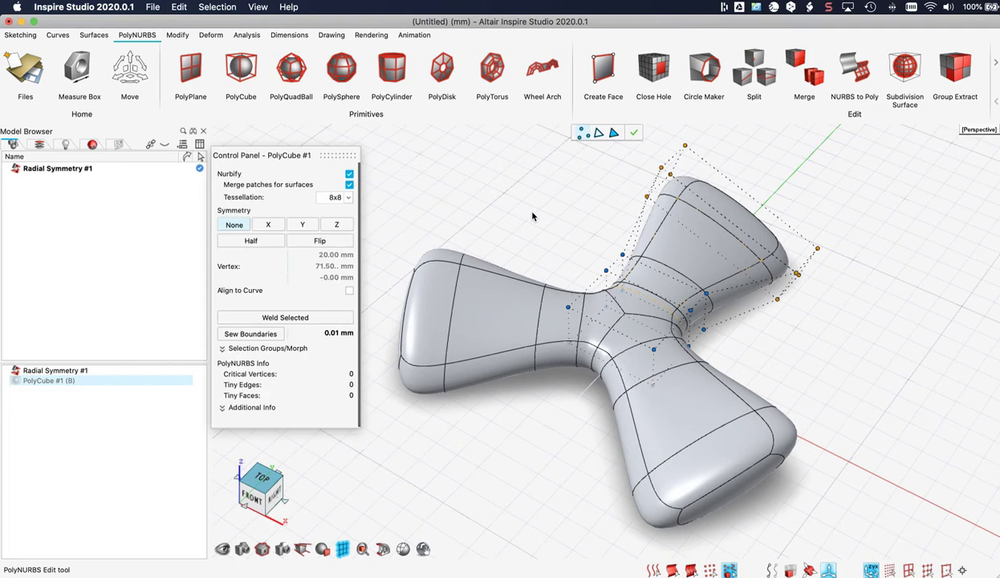
right_click(571, 205)
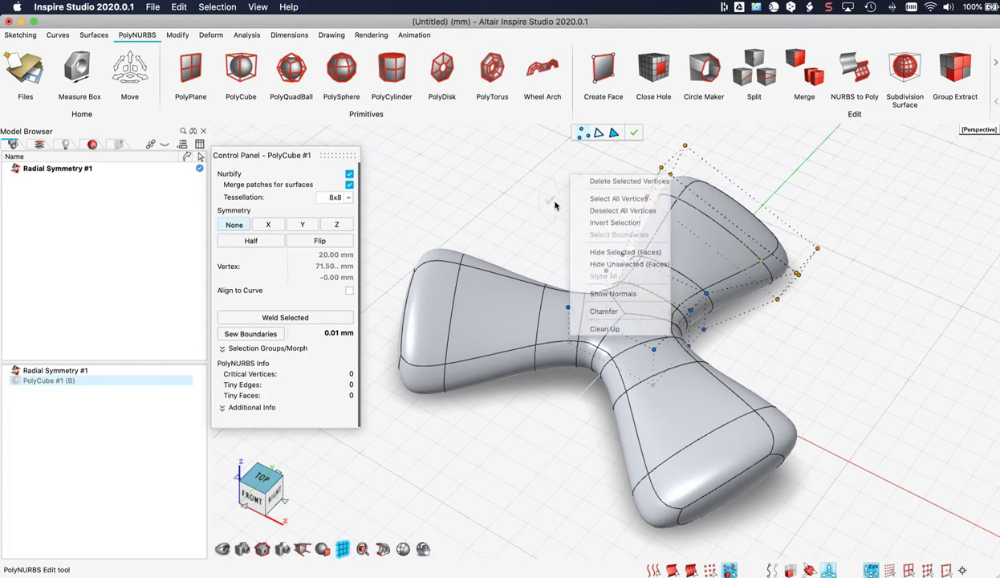
click(514, 208)
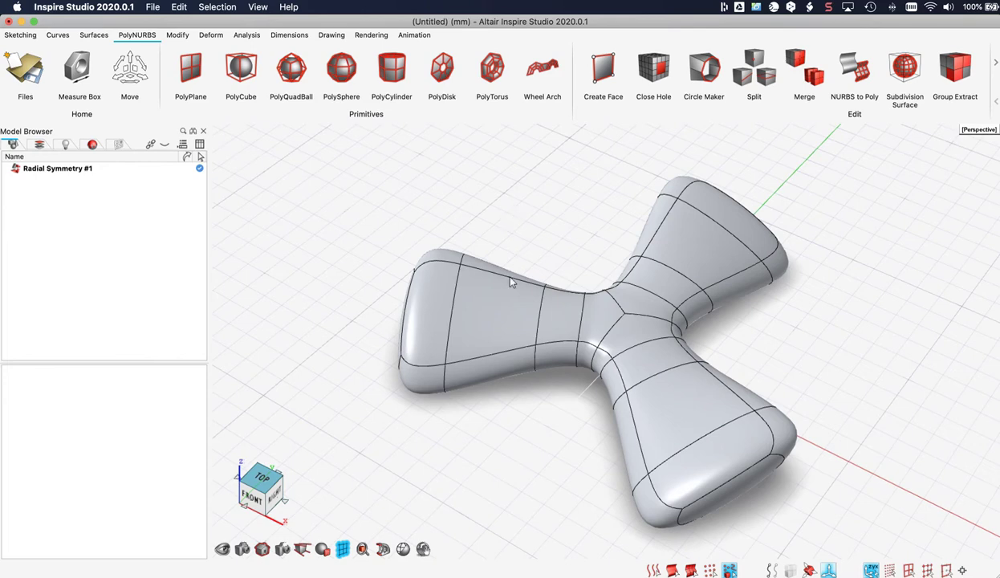
Step: Reopen the Radial Symmetry for editing, try 5 copies, and finish it with 4 copies
double_click(512, 304)
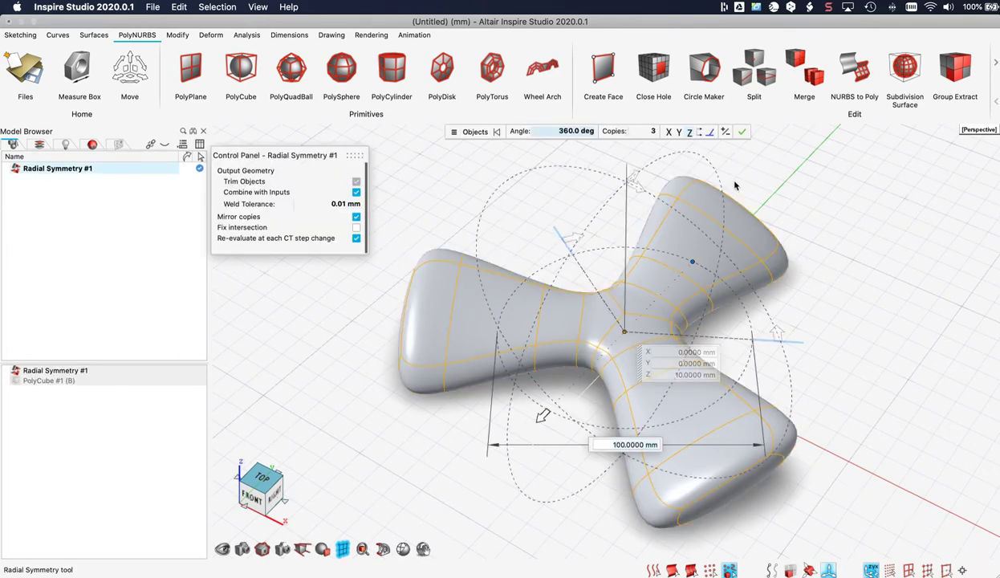
click(651, 132)
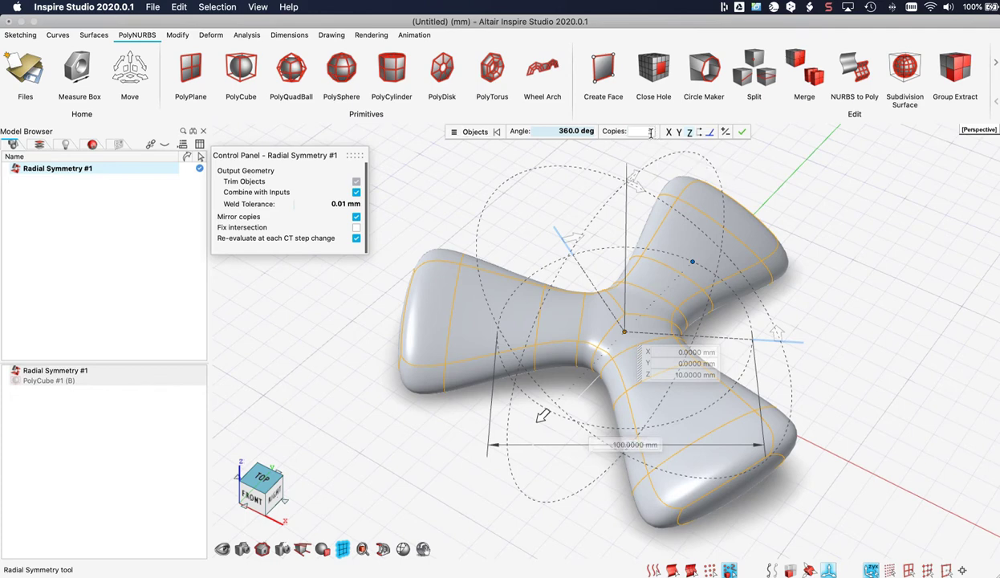
text(5)
key(Return)
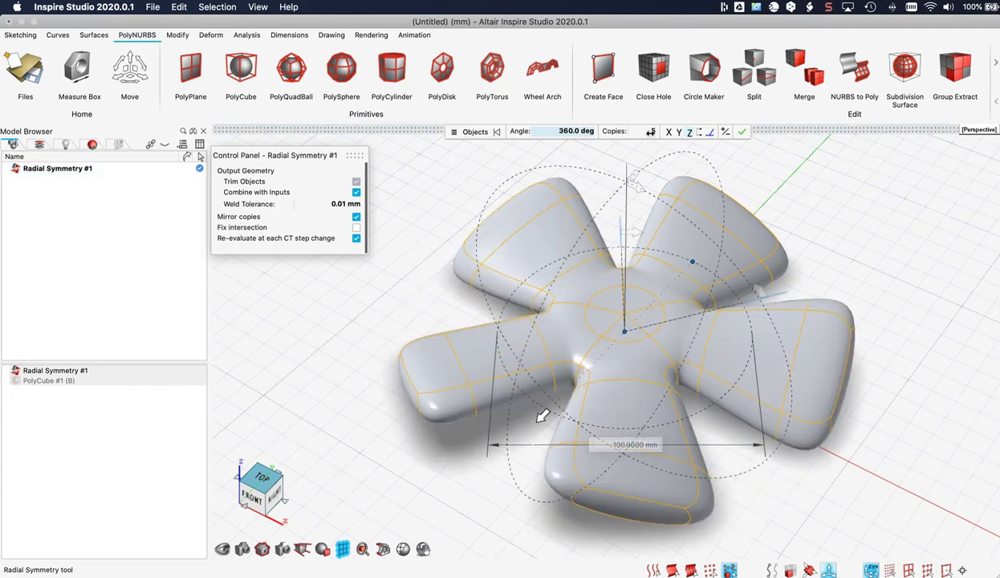
click(651, 133)
text(4)
key(Return)
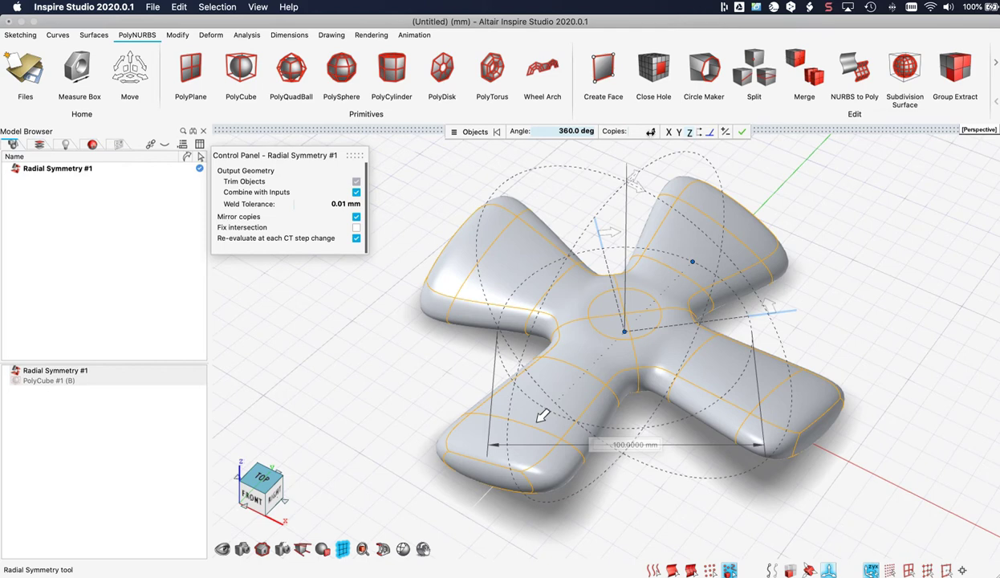
click(742, 135)
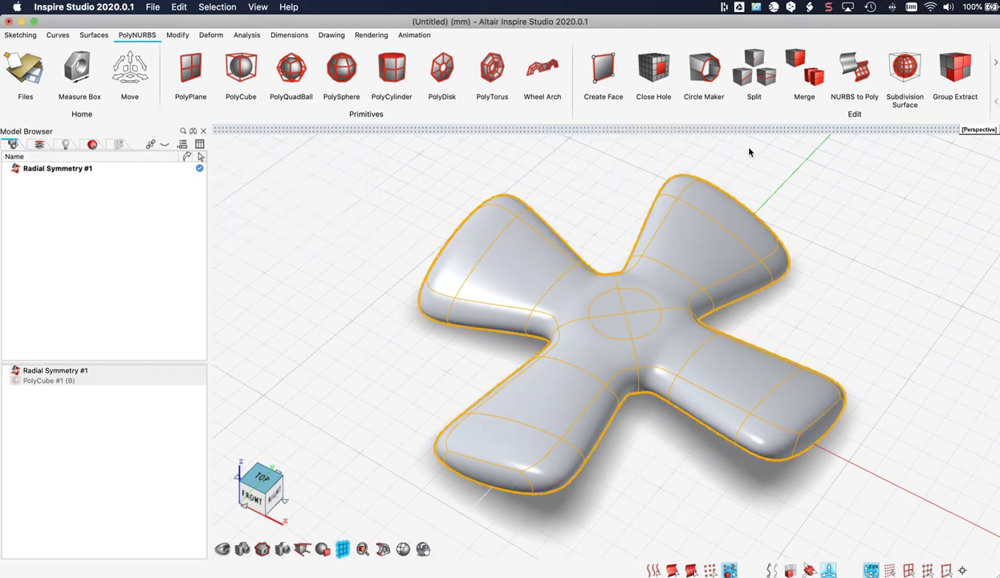
Step: Create an exact Cylinder at the centre of the radial shape, about 39.45 mm in diameter and about 35.16 mm high
right_drag(873, 236, 820, 234)
middle_drag(820, 234, 820, 244)
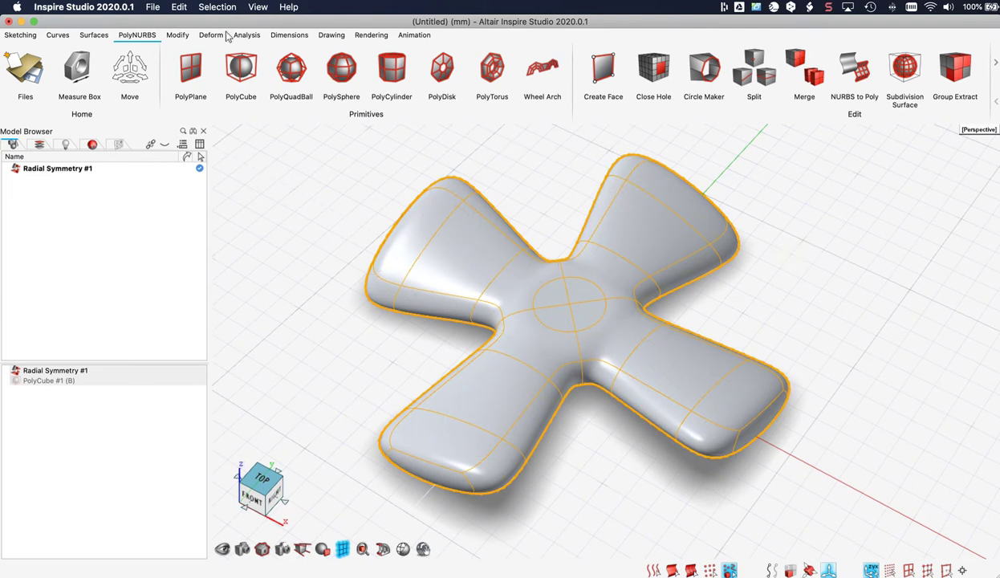
click(95, 35)
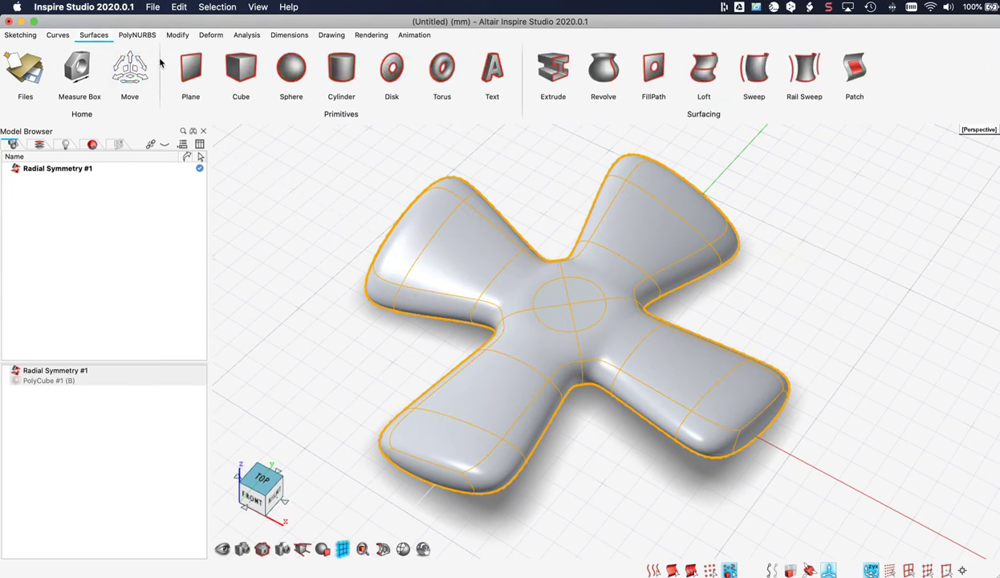
click(340, 72)
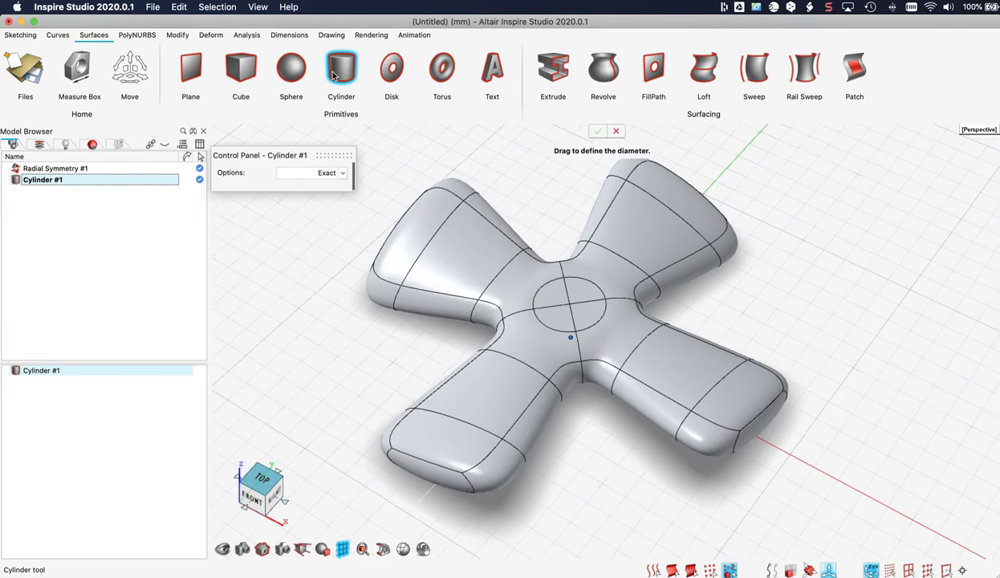
middle_drag(551, 237, 546, 204)
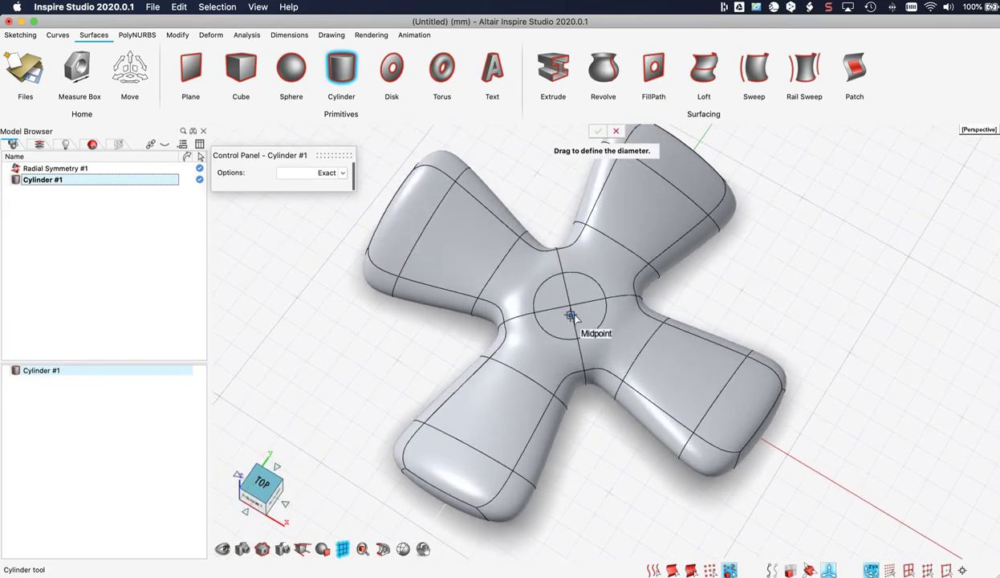
drag(570, 316, 620, 318)
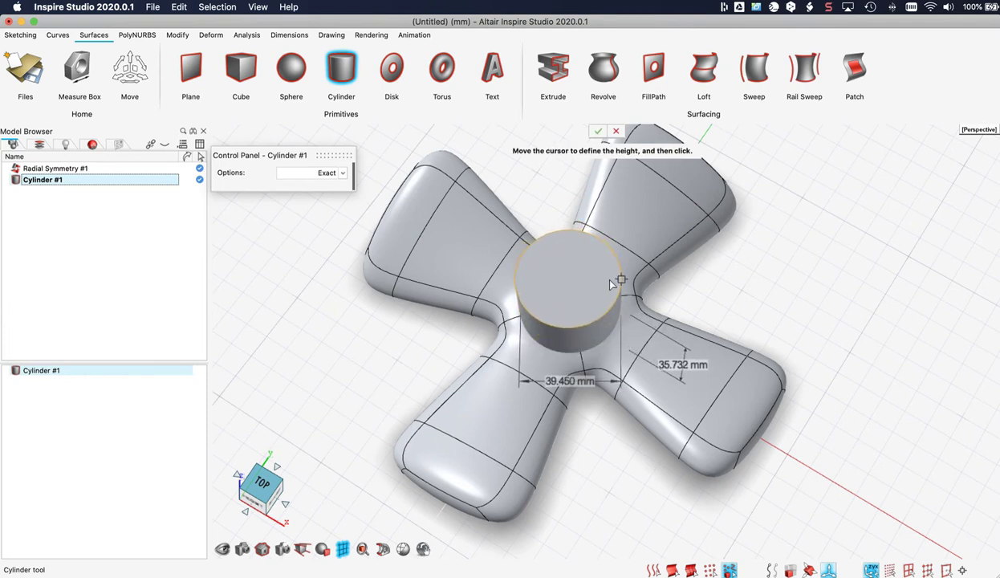
click(610, 283)
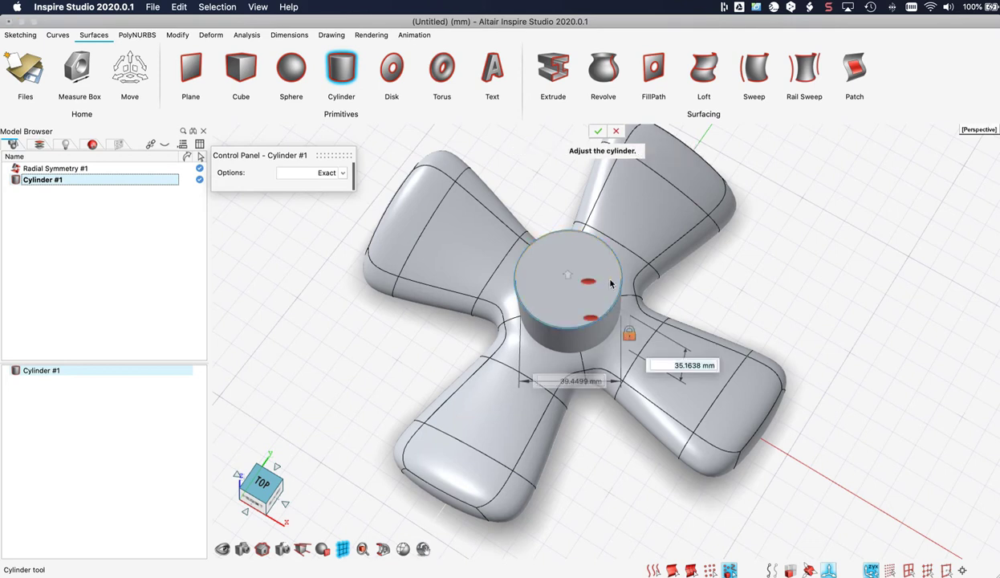
Step: Set the cylinder's height to 35 mm and its diameter to 40 mm
text(35)
key(Return)
click(559, 382)
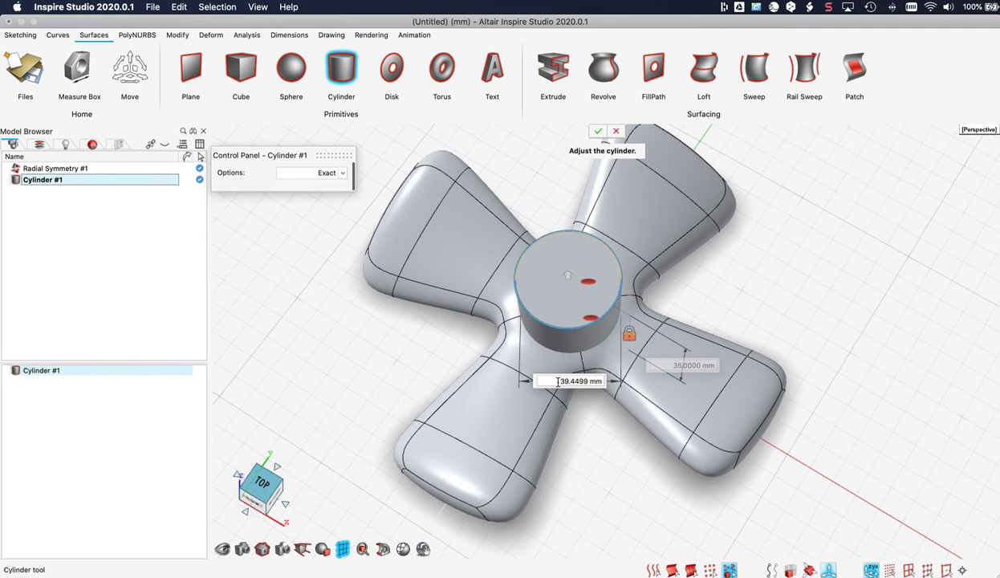
text(40)
key(Return)
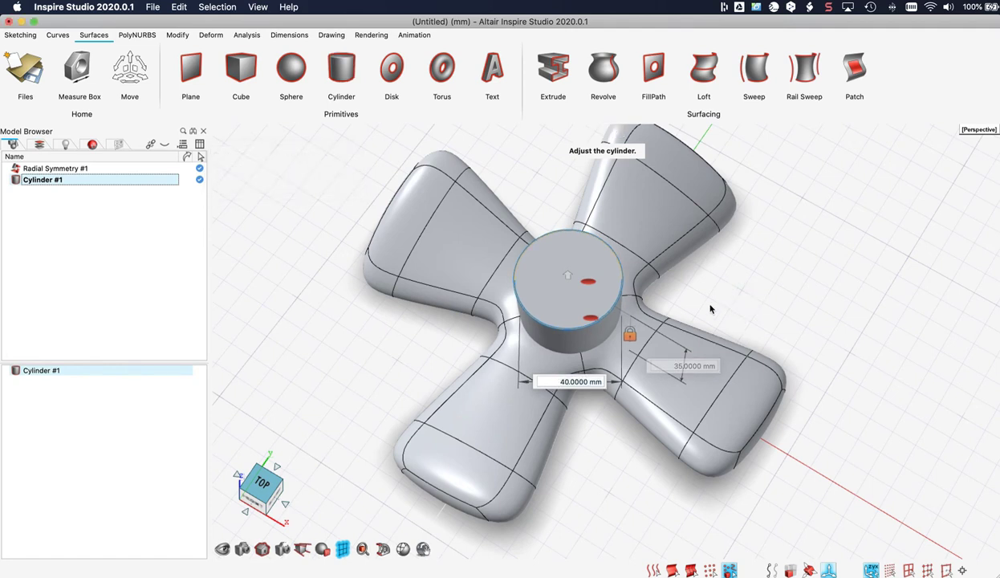
Step: Move the cylinder down along Z through the hub and set the move distance to 20 mm
middle_drag(783, 310, 763, 178)
key(m)
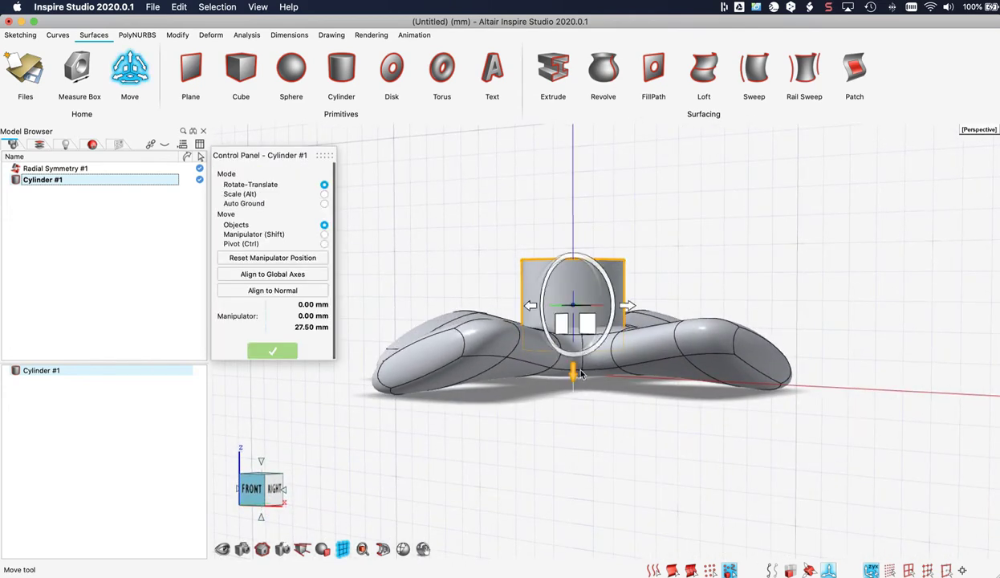
drag(572, 368, 580, 427)
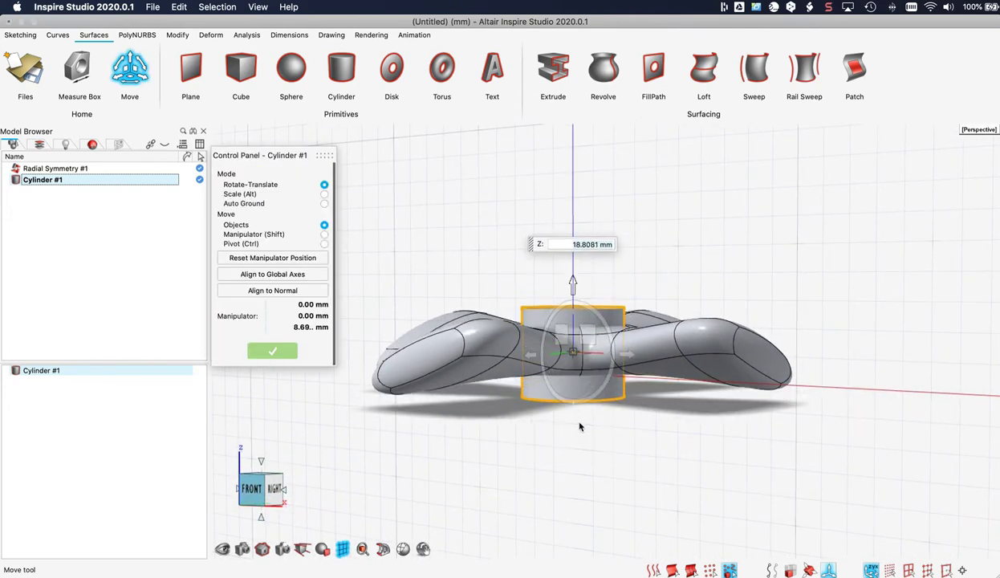
middle_drag(651, 192, 688, 246)
text(20)
key(Return)
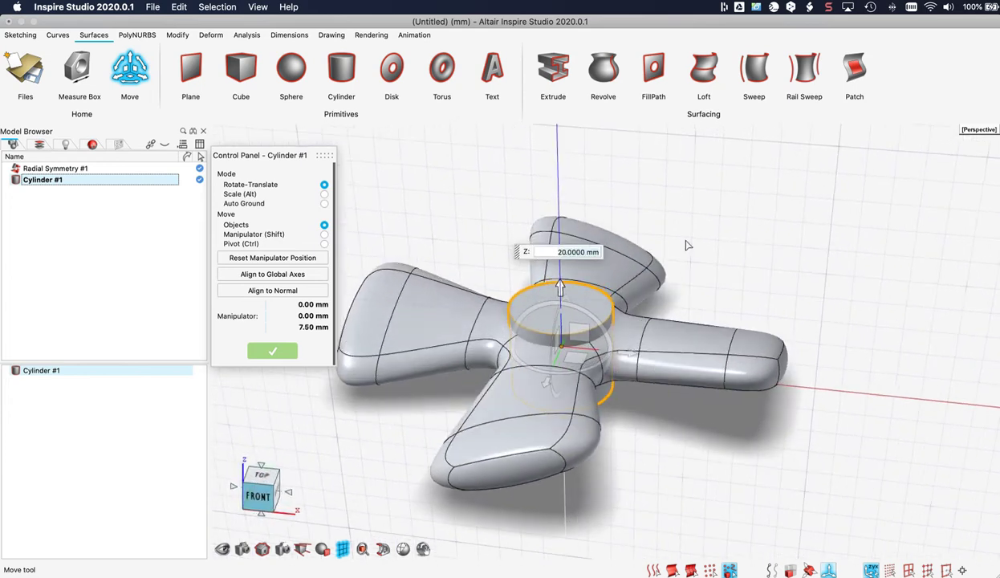
Step: Try a 15 mm Z move distance for the hub cylinder, settle on 17.5 mm, and finish the move
right_drag(700, 223, 725, 261)
middle_drag(725, 260, 707, 228)
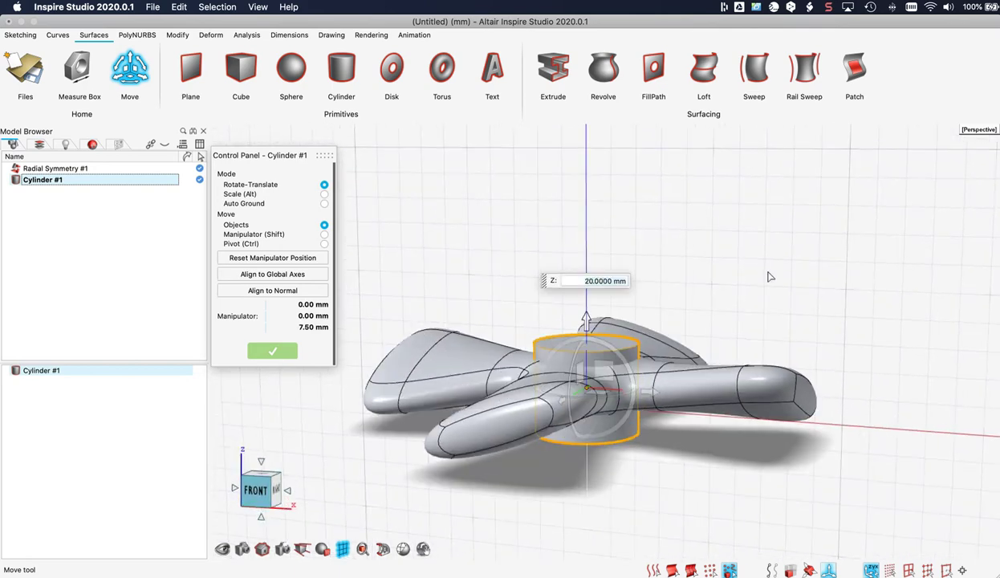
text(15)
key(Return)
mouse_move(747, 265)
middle_down()
mouse_move(747, 231)
mouse_move(752, 267)
middle_up()
text(1)
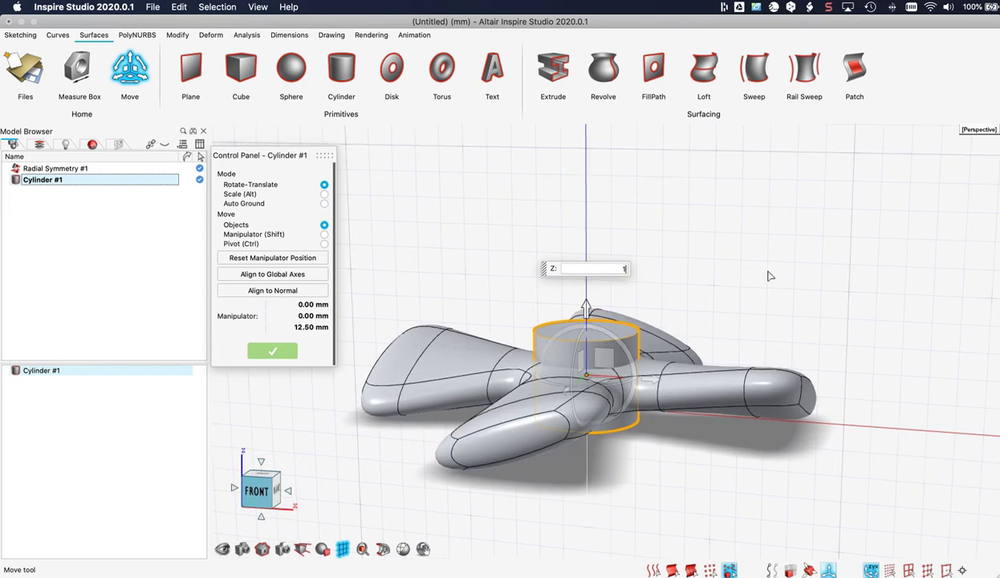
text(7.5)
key(Return)
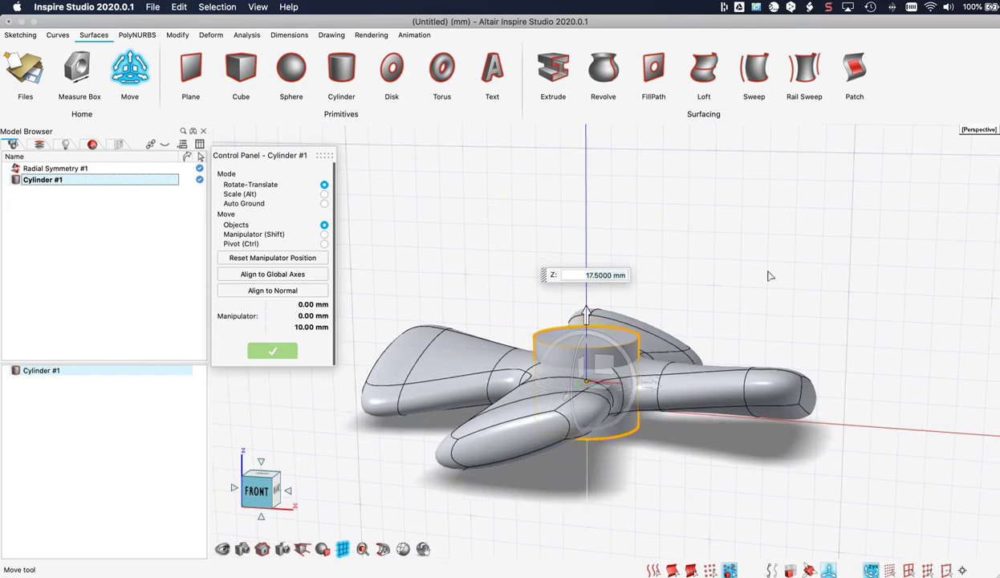
middle_drag(767, 276, 762, 316)
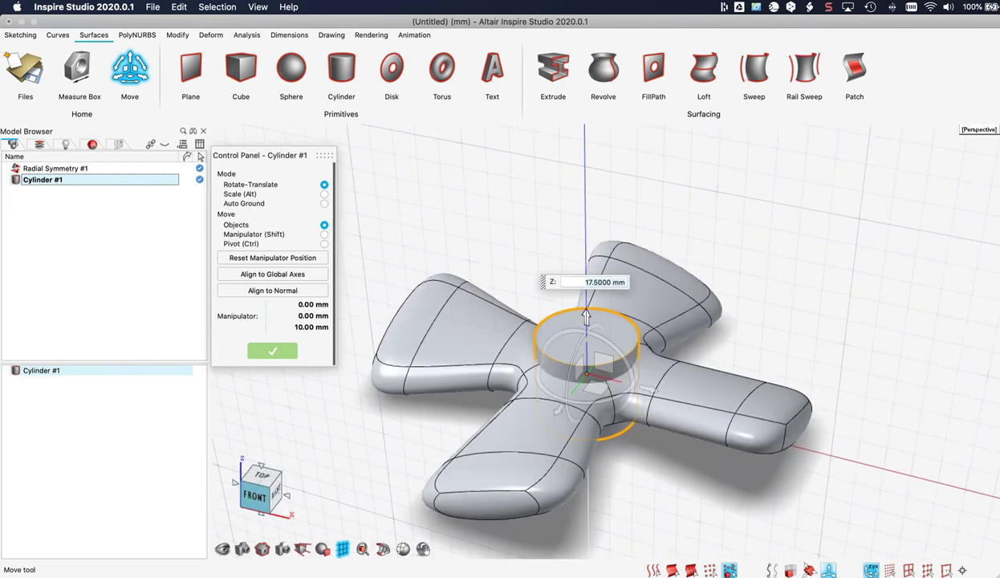
right_click(720, 242)
right_click(714, 241)
mouse_move(709, 238)
middle_down()
mouse_move(703, 246)
mouse_move(713, 237)
middle_up()
right_drag(713, 234, 692, 216)
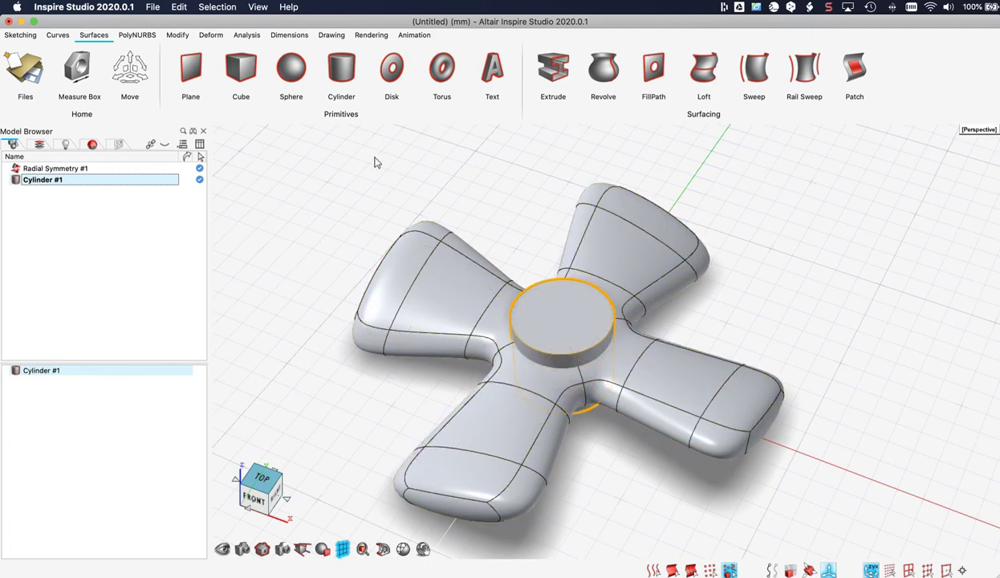
Step: Shell the hub cylinder with its top and bottom faces open and a global thickness of 3 mm
click(177, 35)
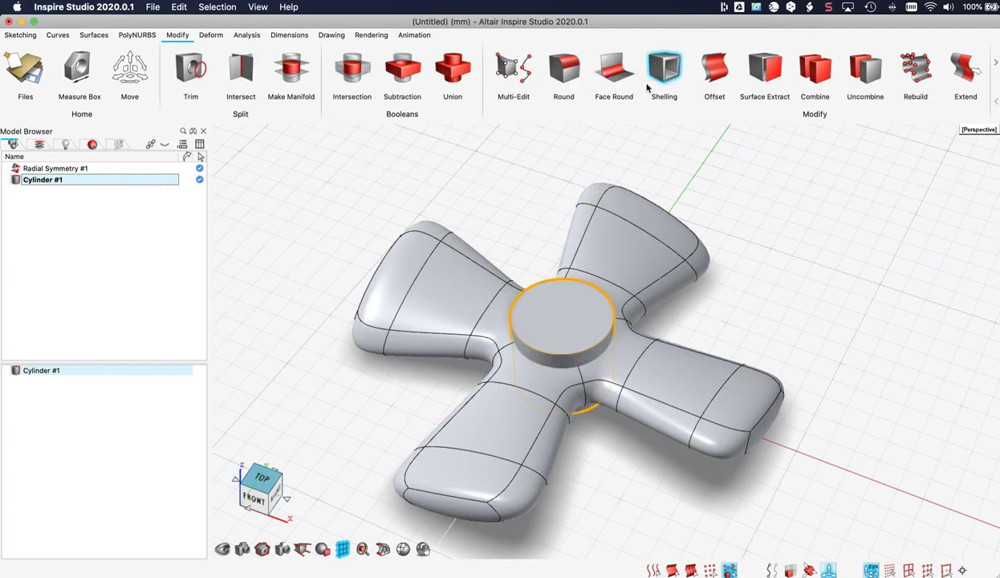
click(658, 83)
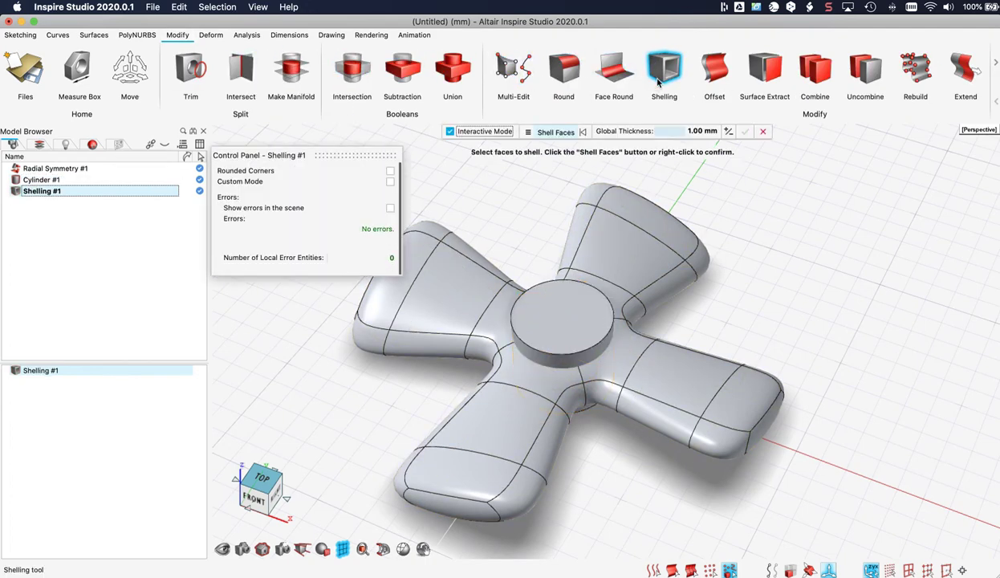
click(553, 326)
middle_drag(608, 383, 607, 261)
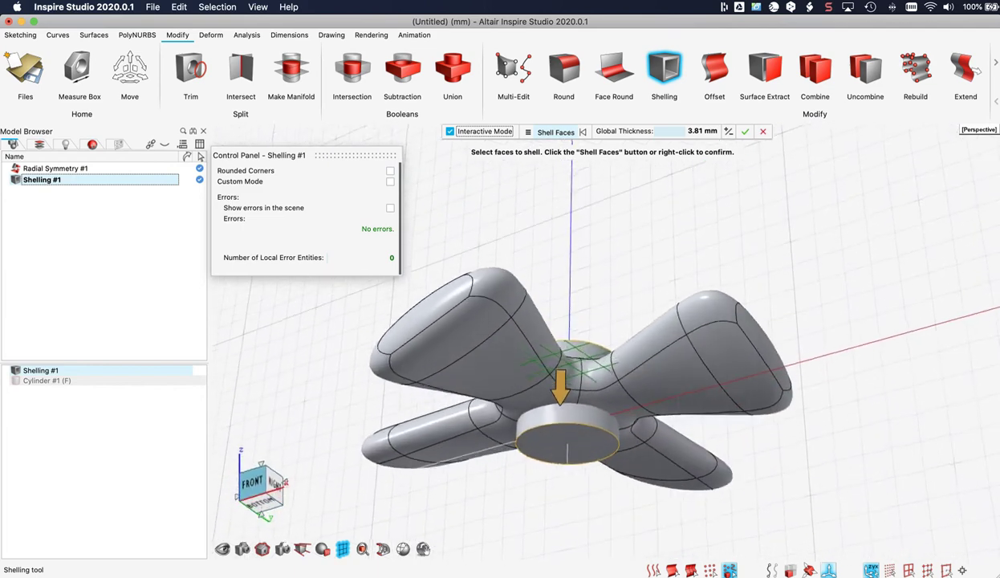
click(573, 440)
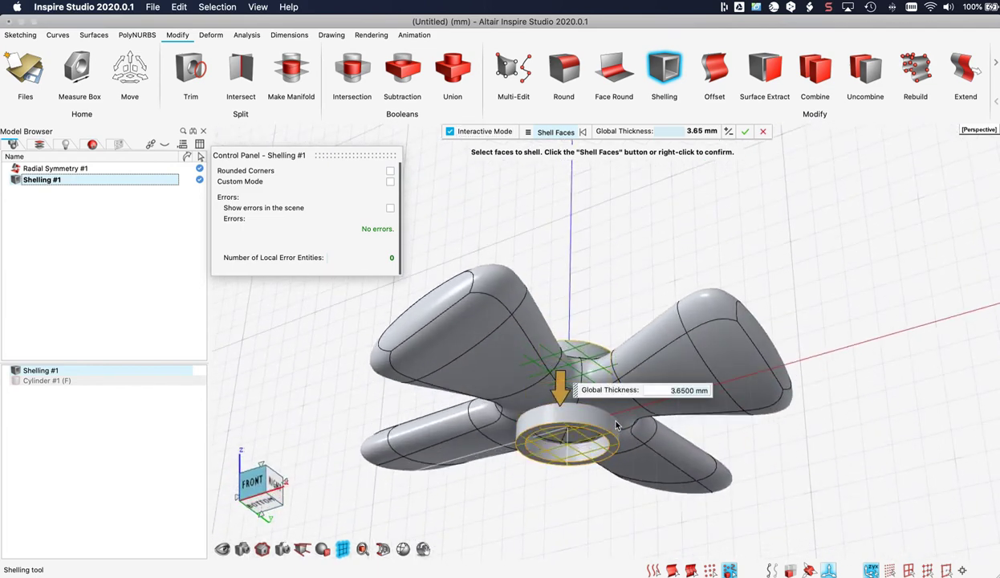
text(3)
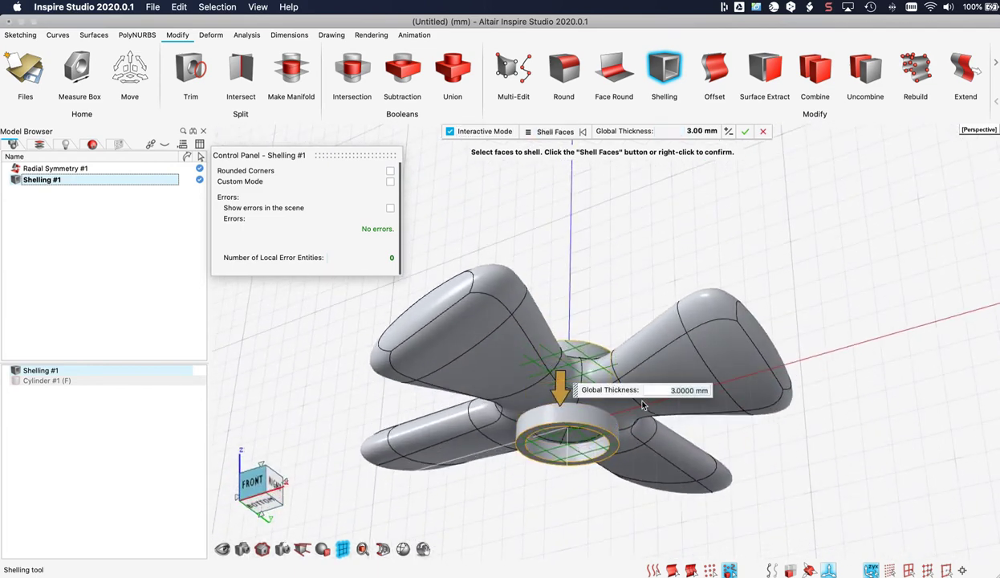
key(Return)
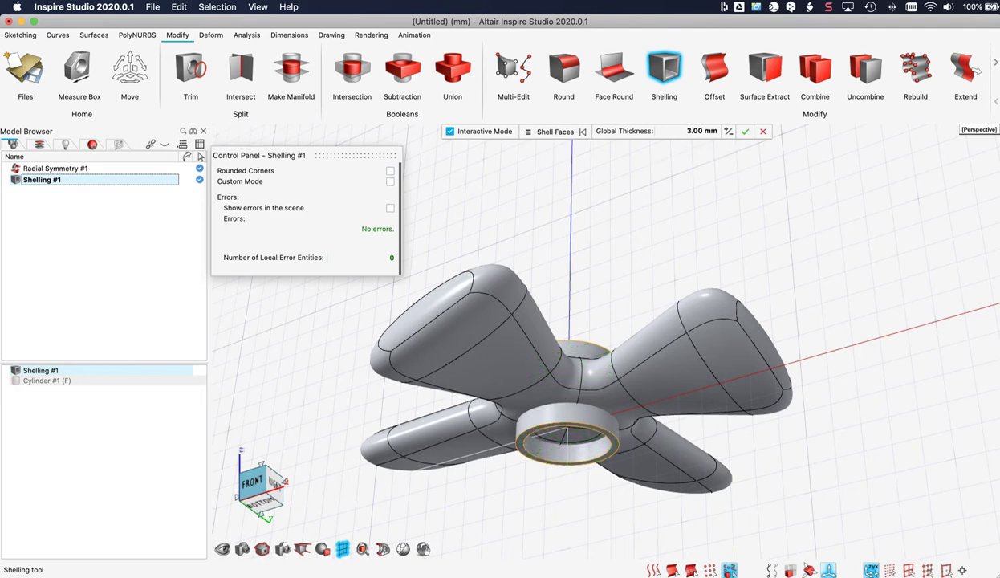
right_click(598, 284)
Step: Extract the inner circular edge at the top of the shelled hub as a curve with Edge Extract
middle_drag(568, 249, 572, 411)
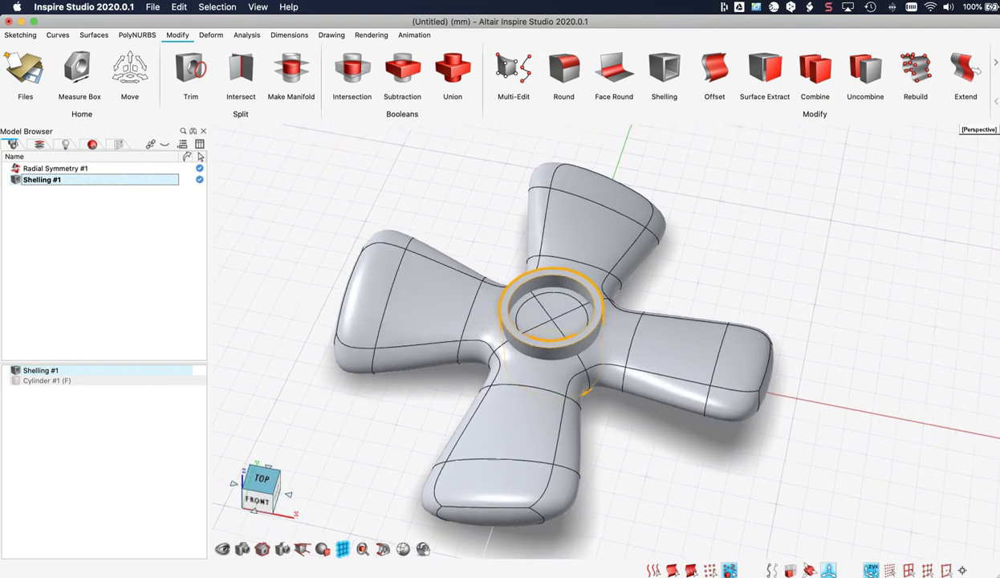
scroll(552, 300, up, 5)
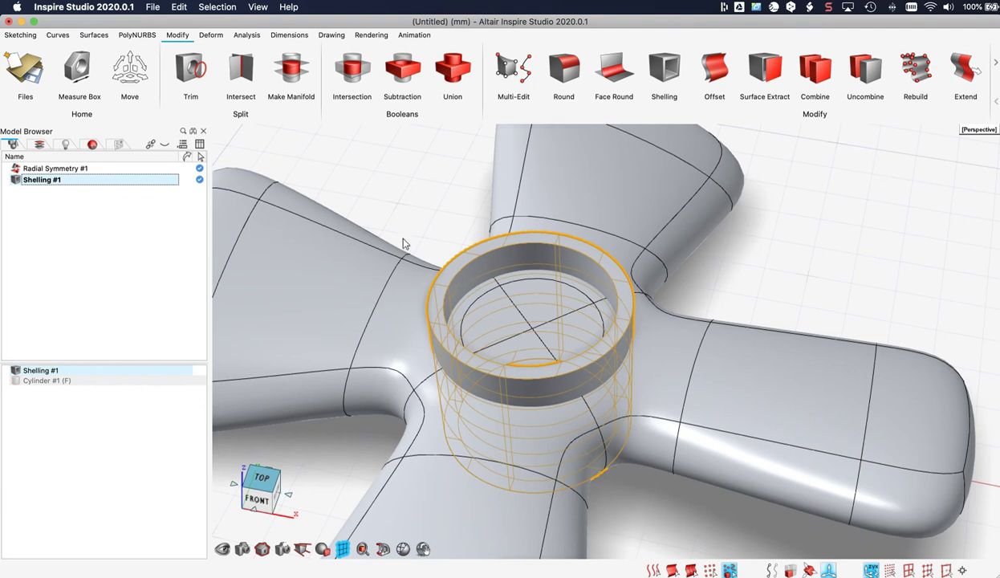
click(67, 38)
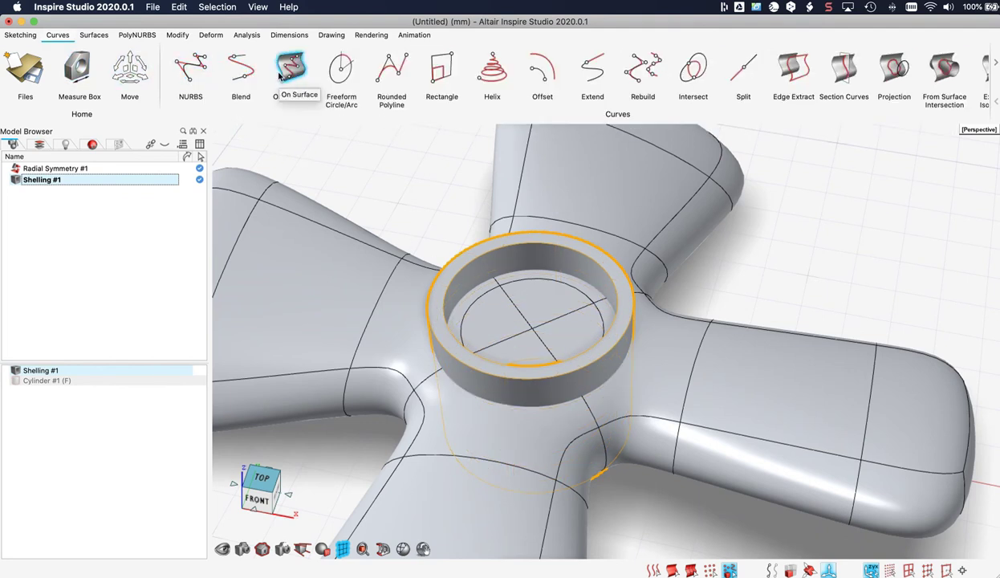
click(790, 72)
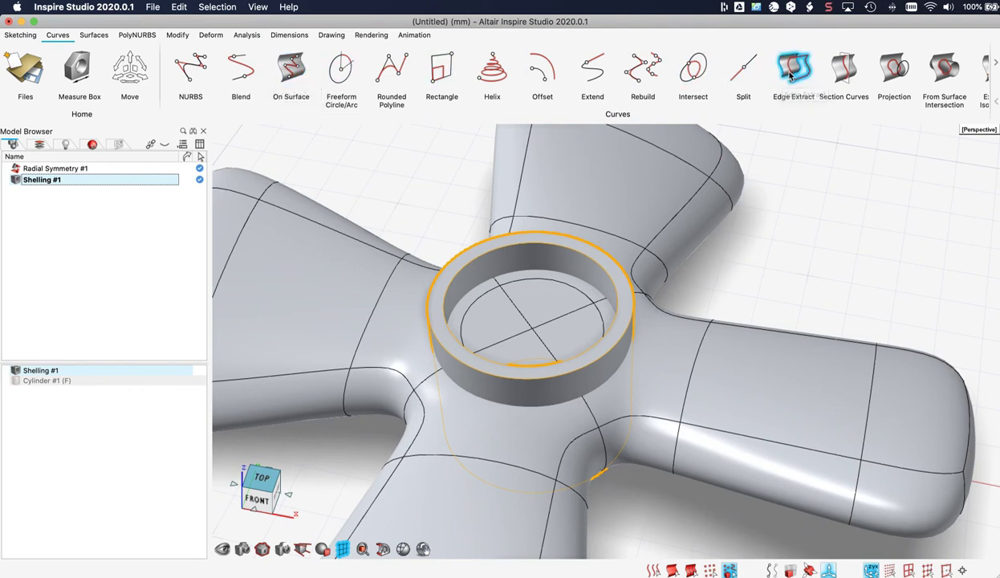
click(511, 249)
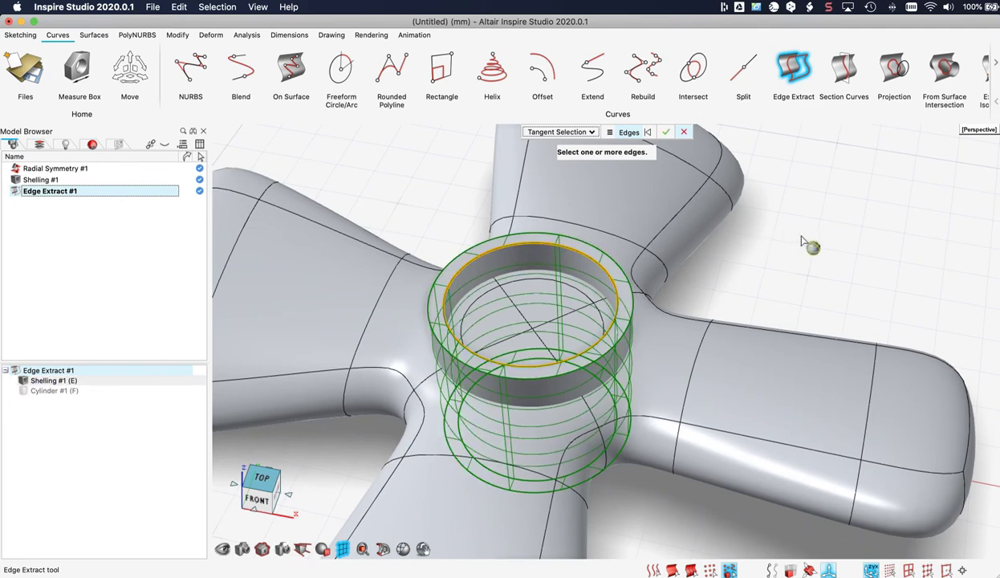
right_click(757, 245)
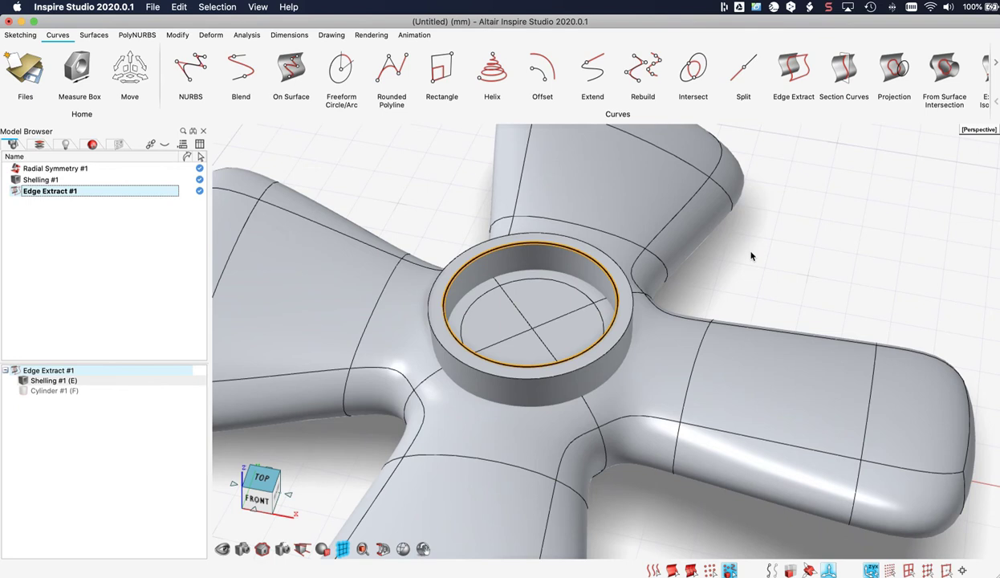
Step: Trim the four-armed shape with the extracted inner hub edge, keeping the exterior so the centre is cut through
click(177, 36)
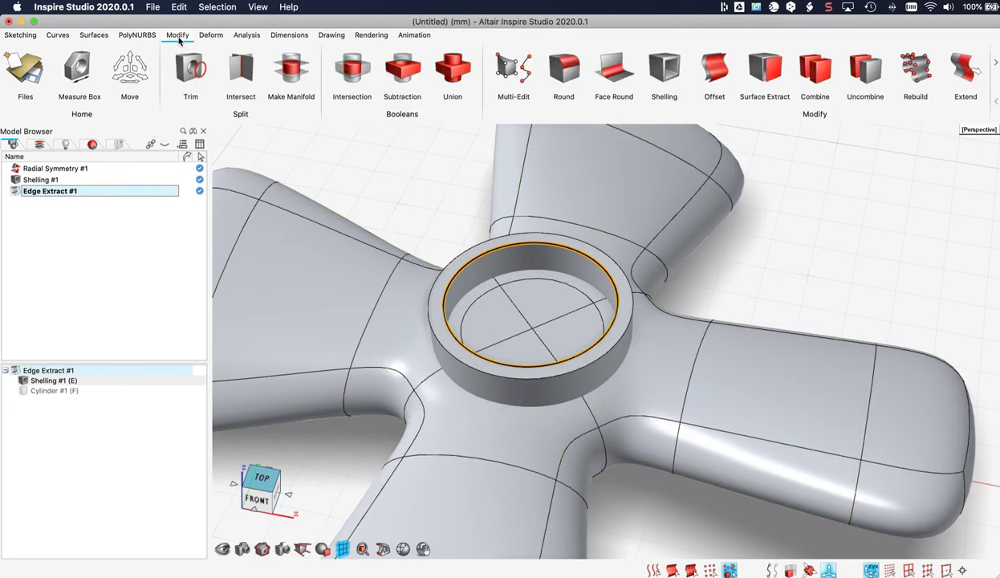
click(187, 67)
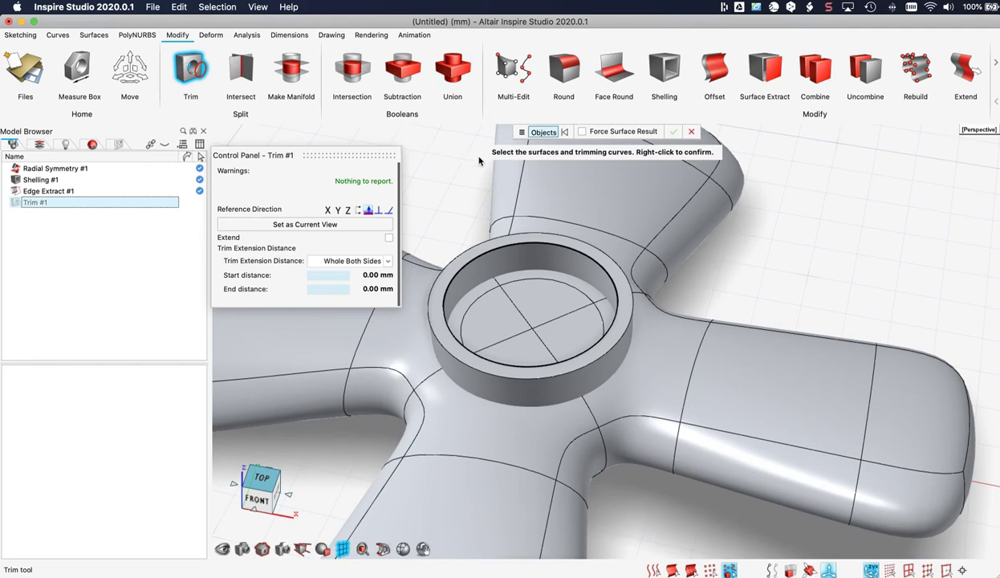
click(646, 230)
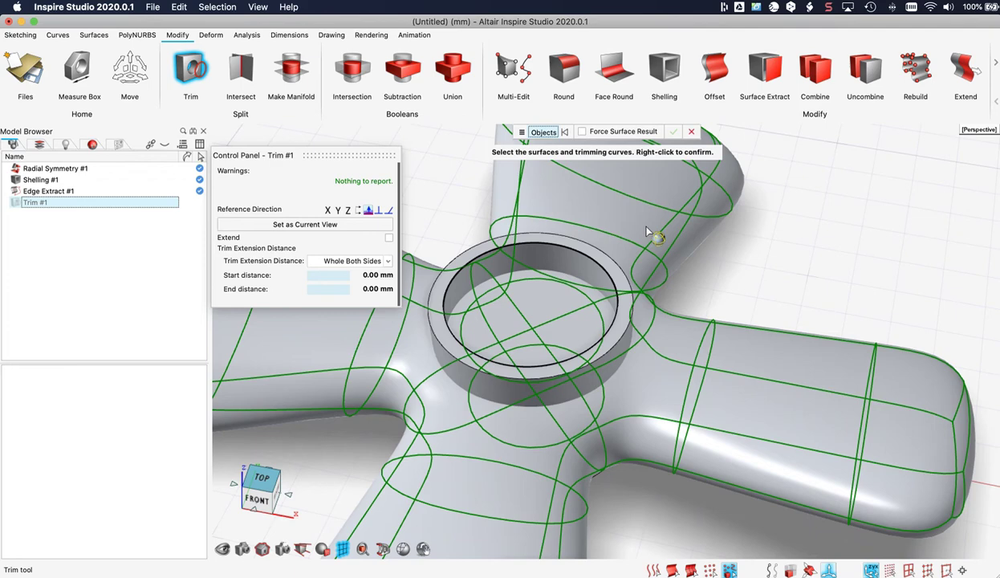
right_click(773, 243)
scroll(763, 237, down, 5)
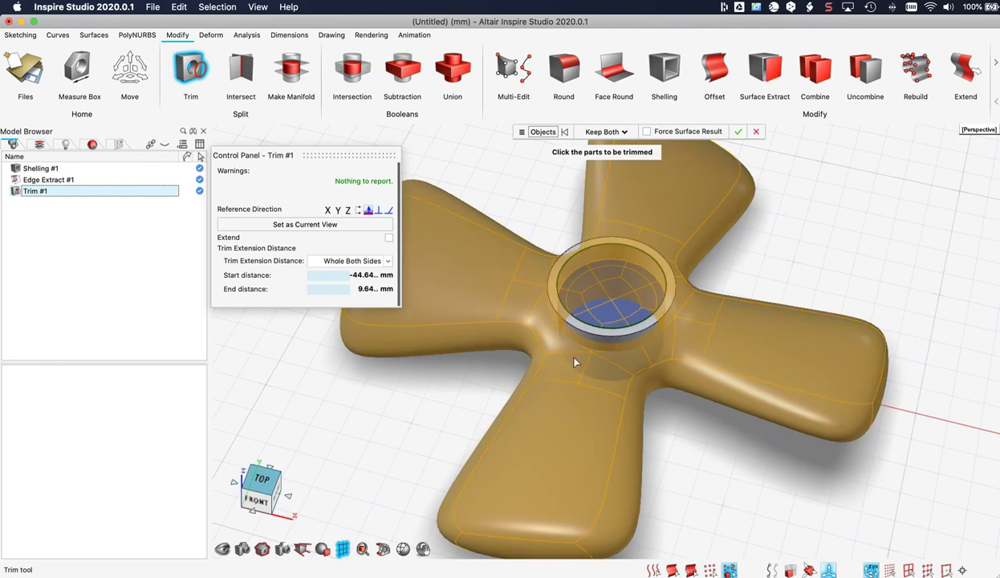
click(573, 362)
click(596, 318)
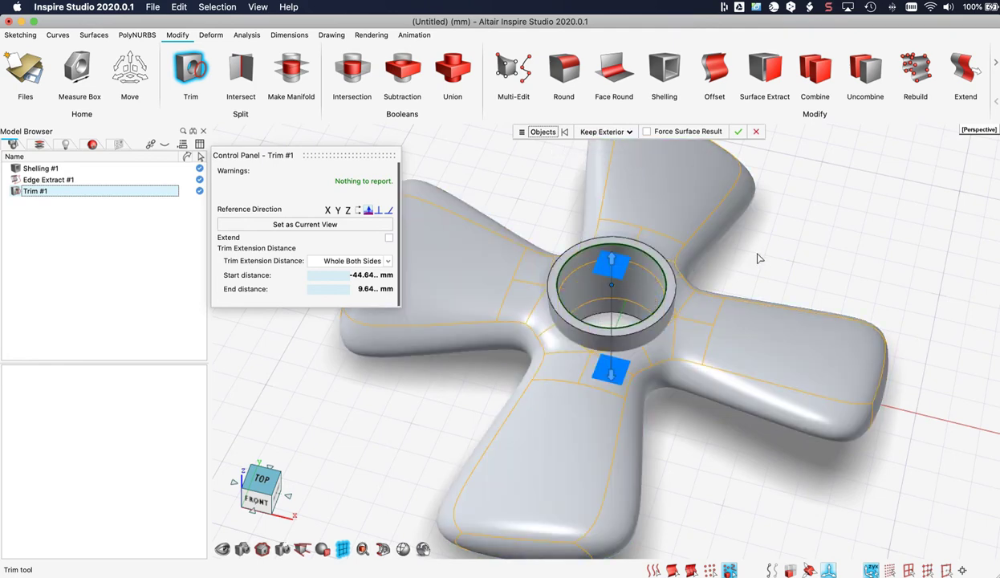
right_click(786, 248)
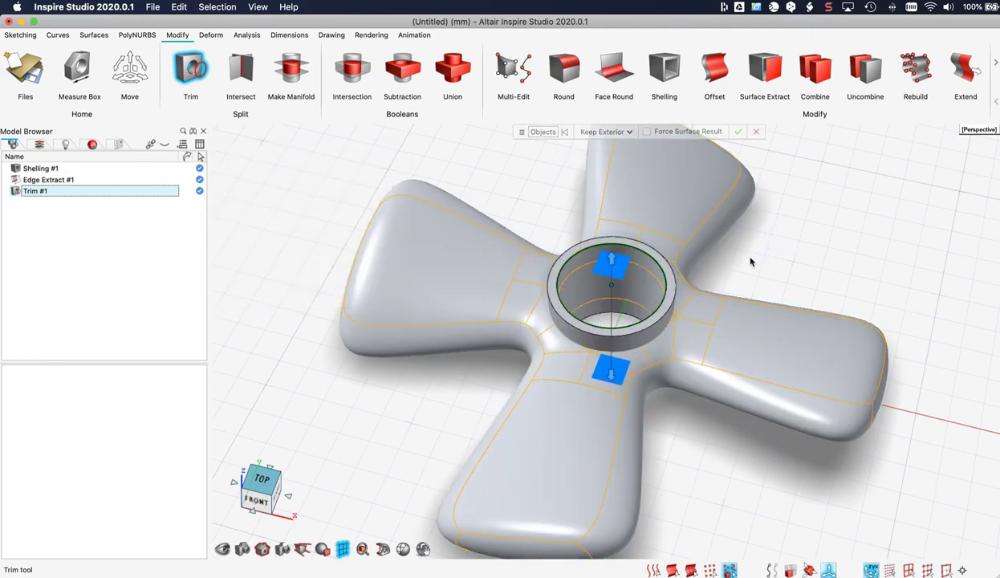
Step: Merge the trimmed four-armed shape and the shelled hub into one body with a Boolean Union
middle_drag(808, 259, 799, 220)
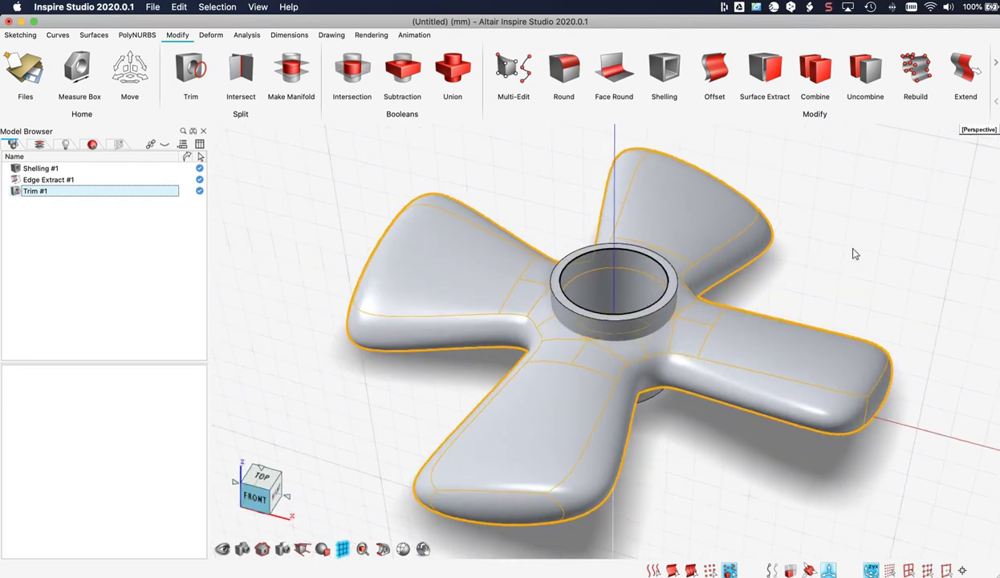
click(840, 281)
mouse_move(841, 290)
middle_down()
mouse_move(805, 268)
mouse_move(738, 192)
mouse_move(842, 255)
mouse_move(836, 289)
middle_up()
right_drag(835, 289, 782, 264)
middle_drag(716, 298, 731, 288)
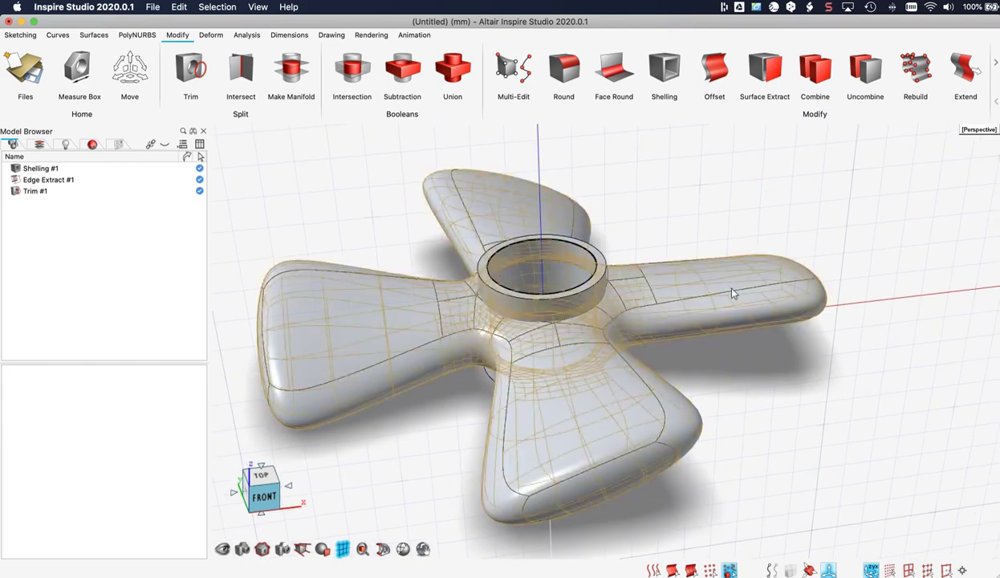
click(454, 70)
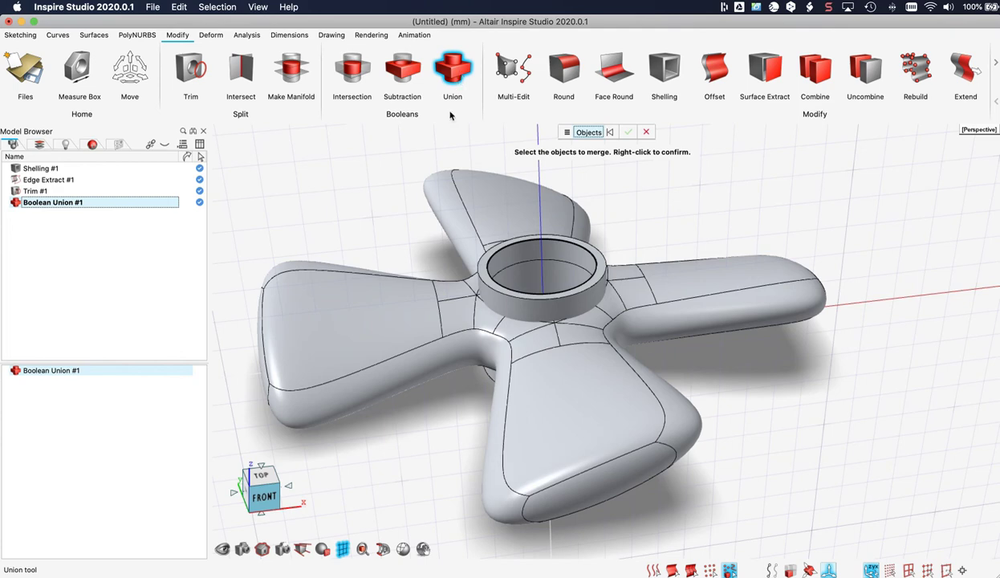
click(457, 197)
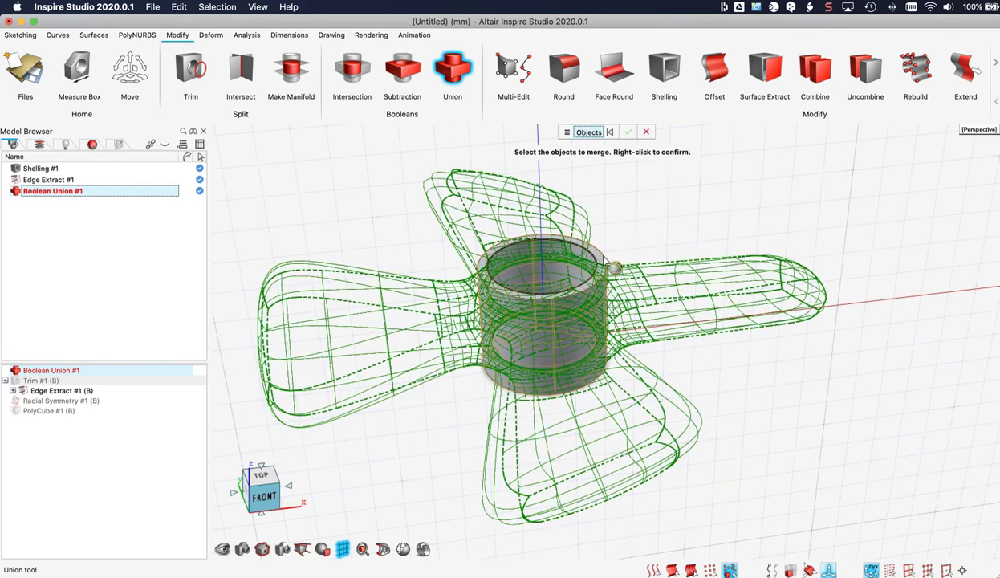
click(599, 263)
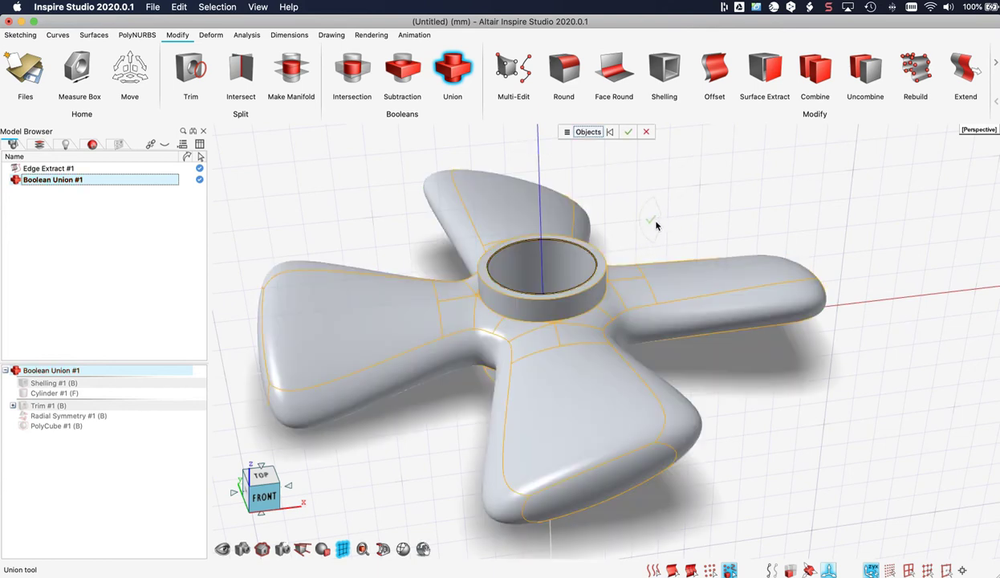
right_drag(637, 229, 632, 230)
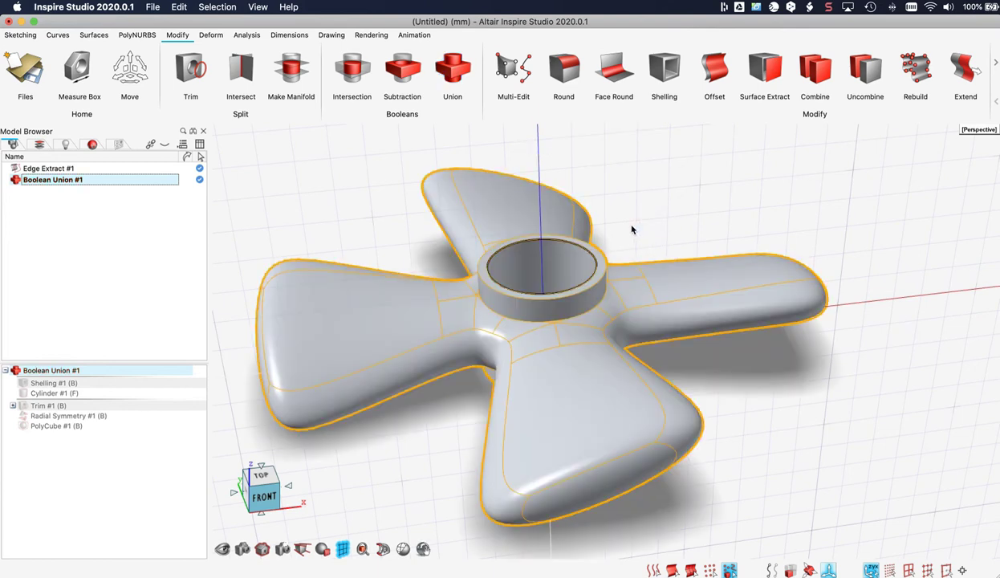
Step: Start a constant Round on the two circular seams where the hub meets the arms, above and below
click(688, 244)
click(678, 276)
middle_drag(677, 229, 633, 241)
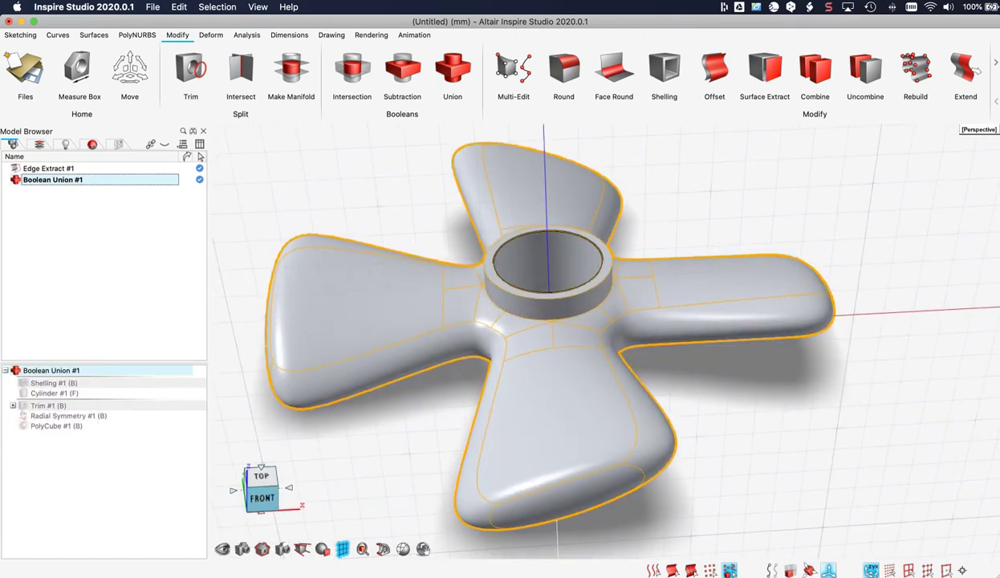
scroll(641, 281, up, 10)
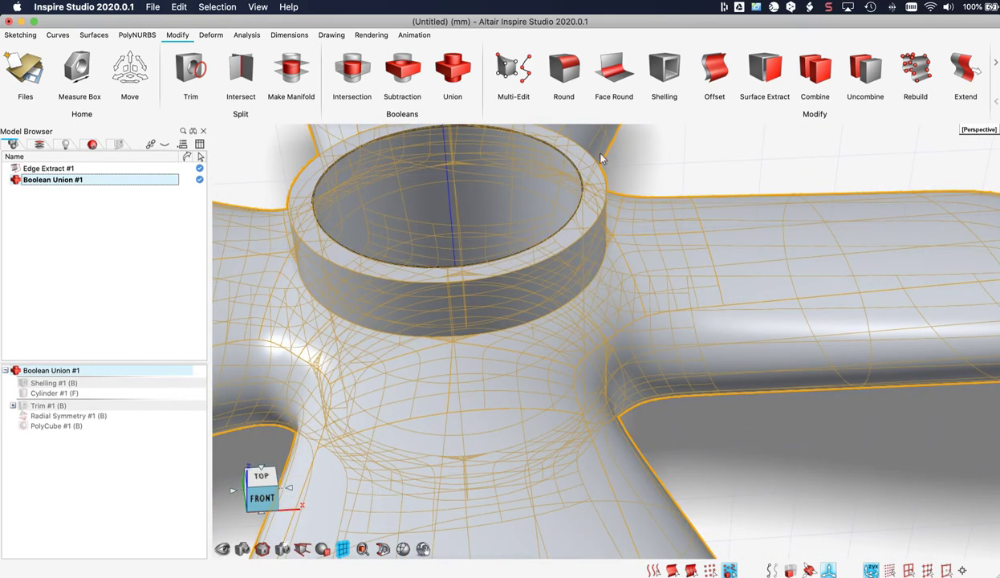
click(562, 70)
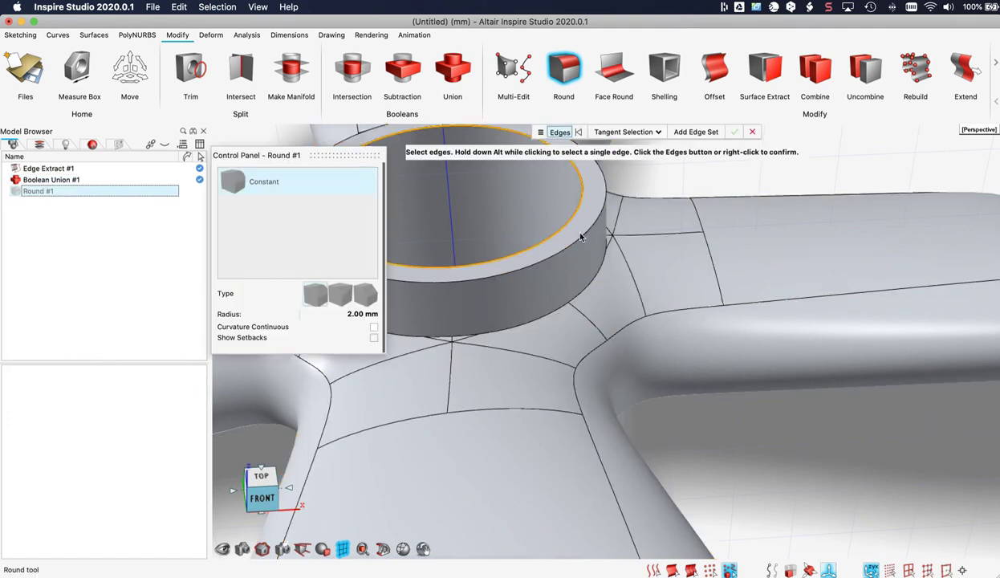
click(583, 295)
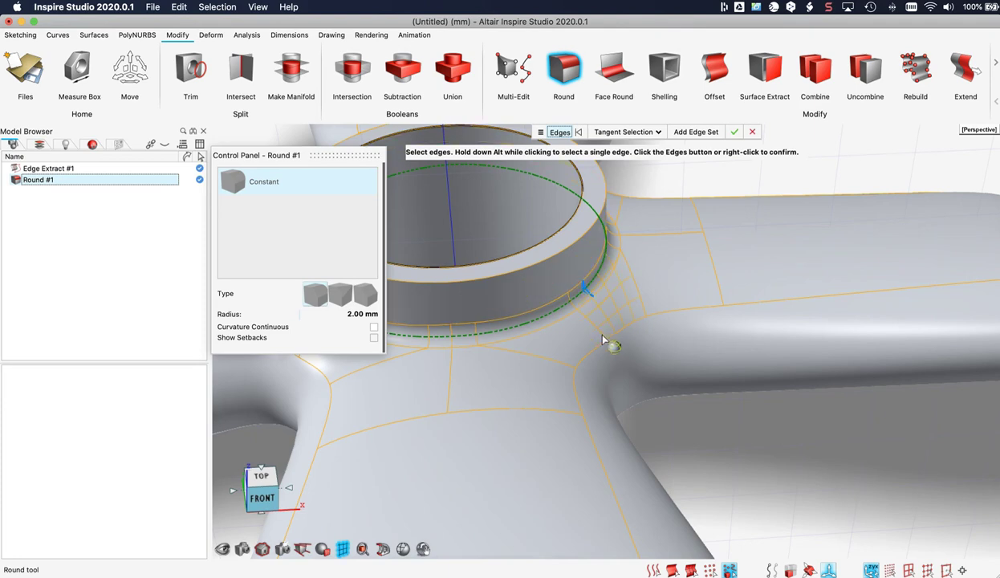
middle_drag(605, 341, 598, 181)
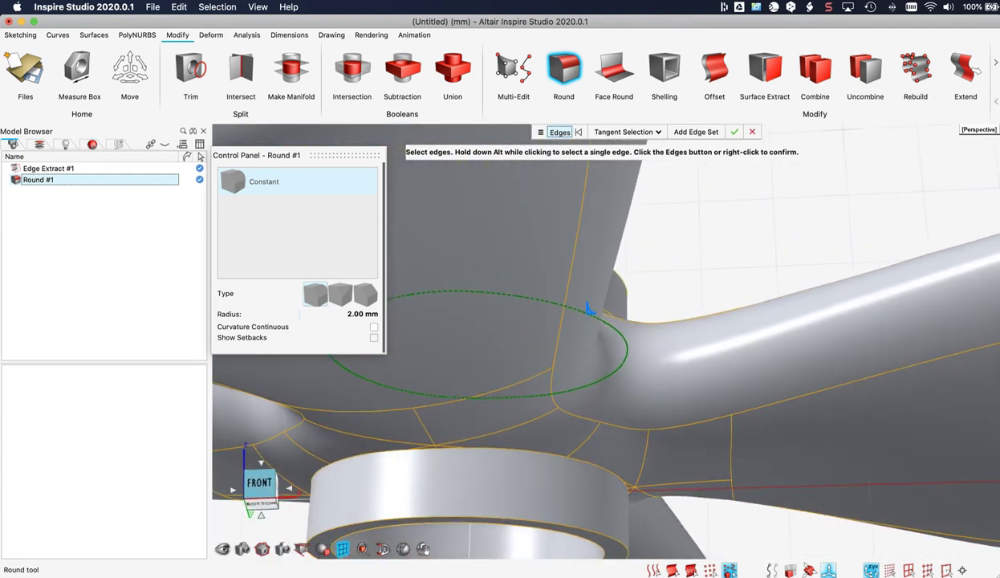
click(553, 460)
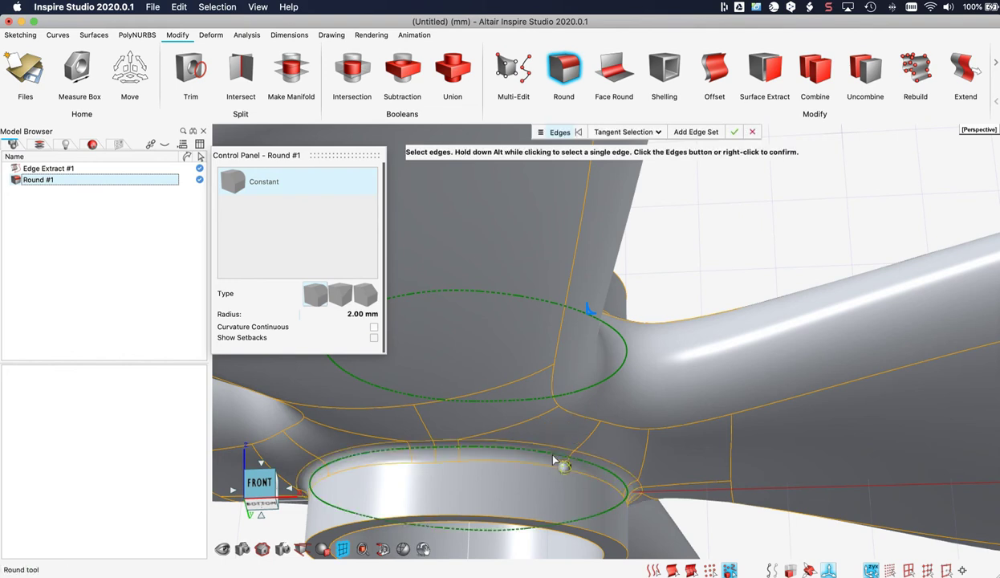
Step: Set the radius of the hub seam rounds to 3 mm and finish the Round
scroll(607, 327, down, 2)
scroll(609, 329, down, 5)
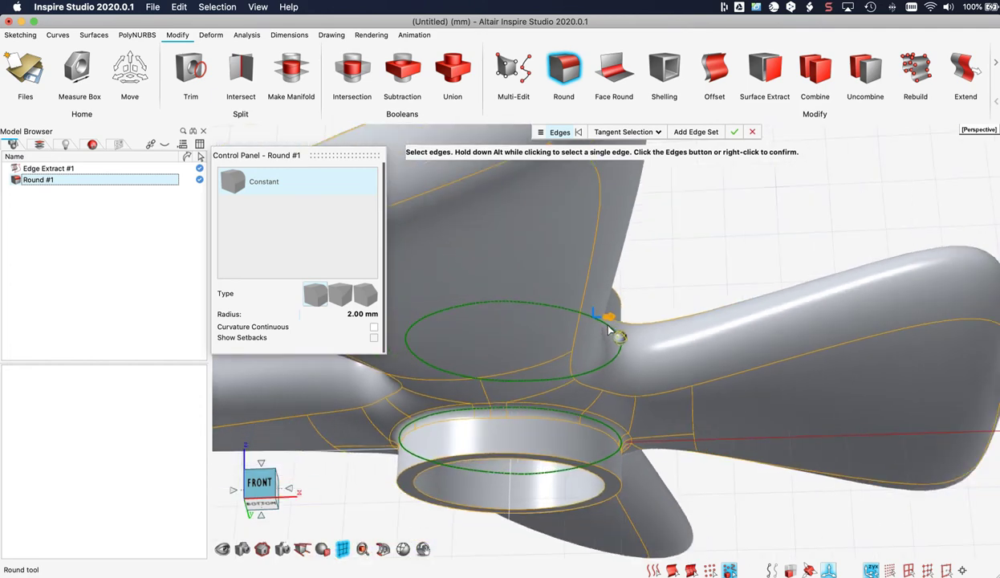
middle_drag(607, 327, 592, 427)
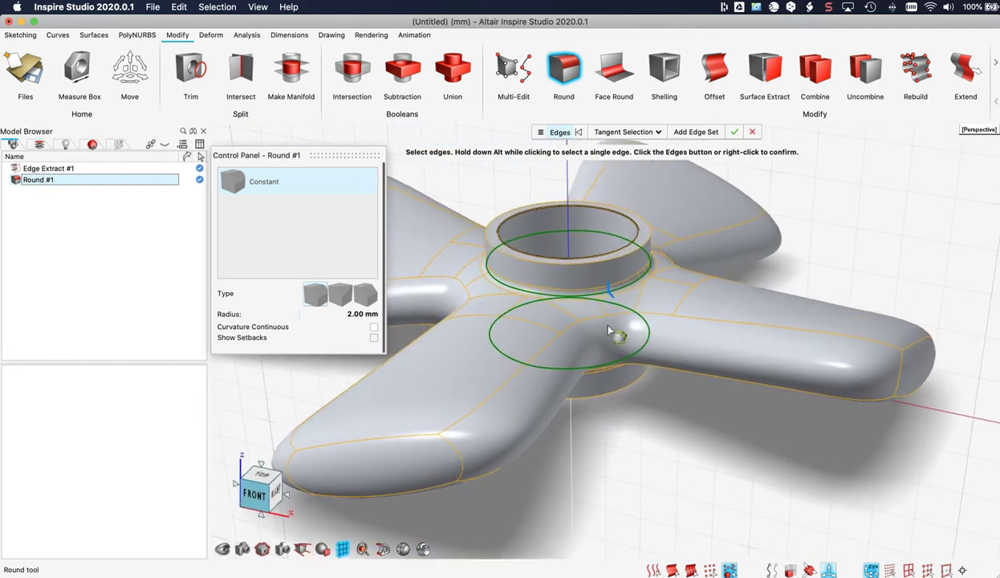
click(353, 314)
text(3)
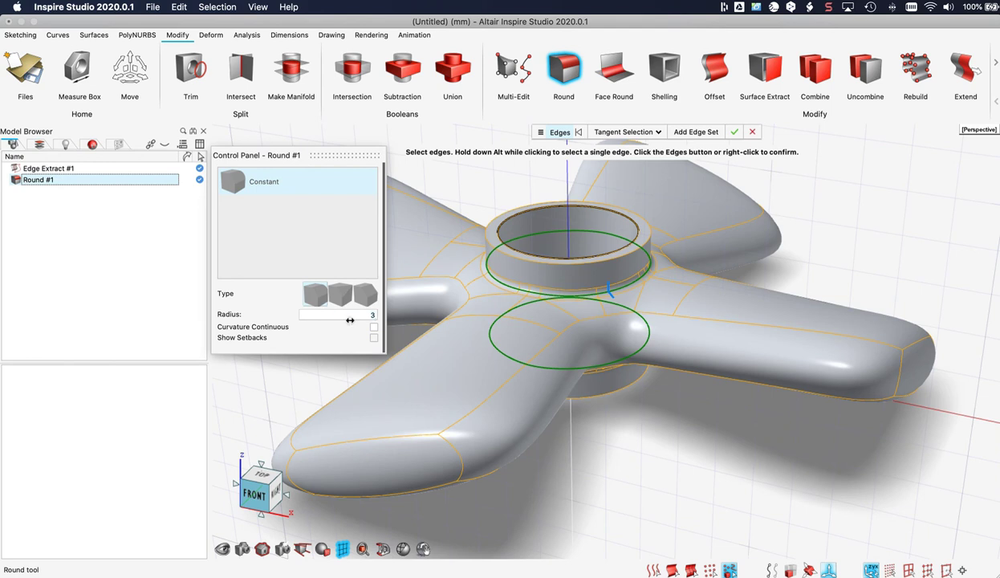
key(Return)
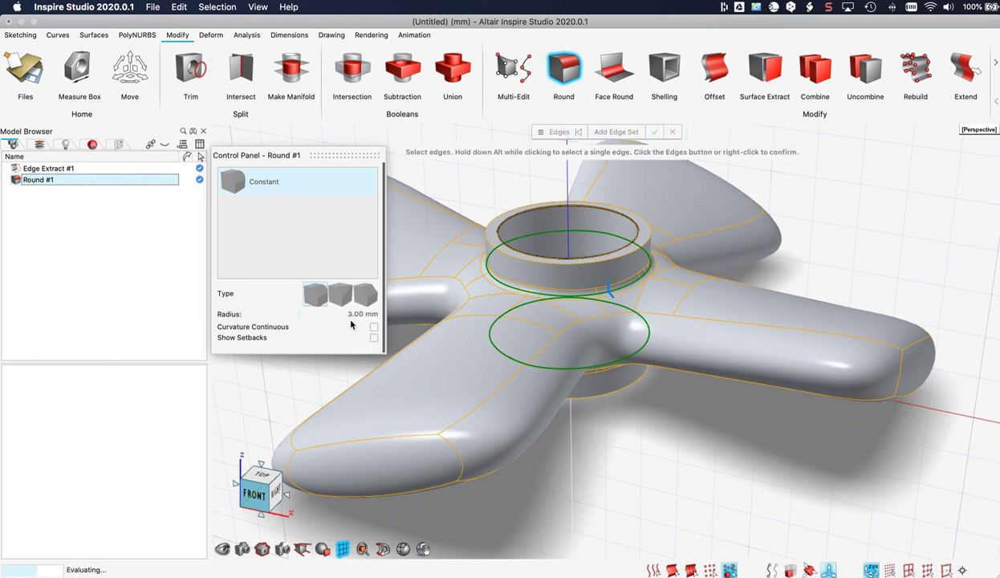
right_click(664, 418)
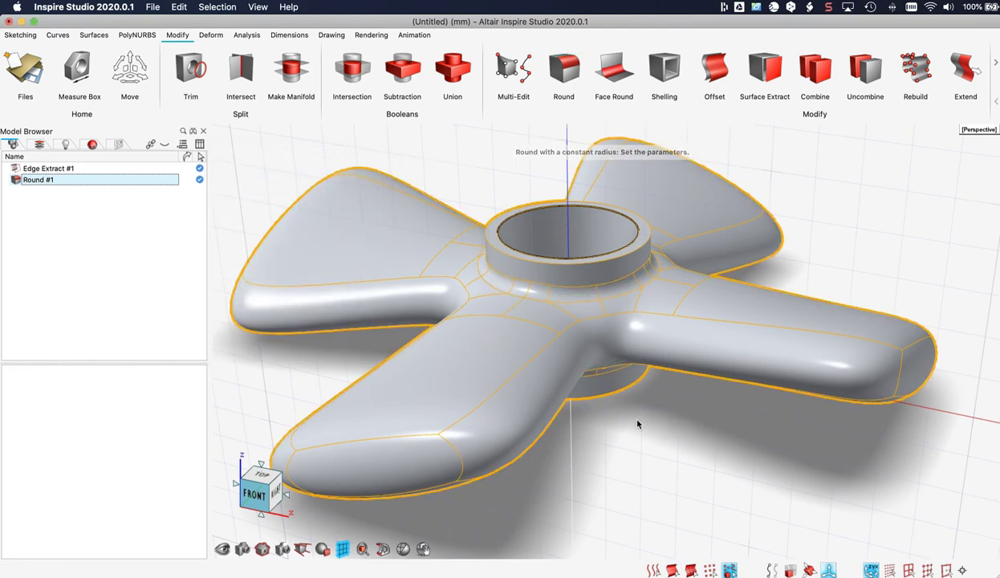
Step: Edit the Radial Symmetry in the propeller's construction history so that it makes 3 copies
middle_drag(639, 422, 710, 430)
scroll(712, 430, down, 5)
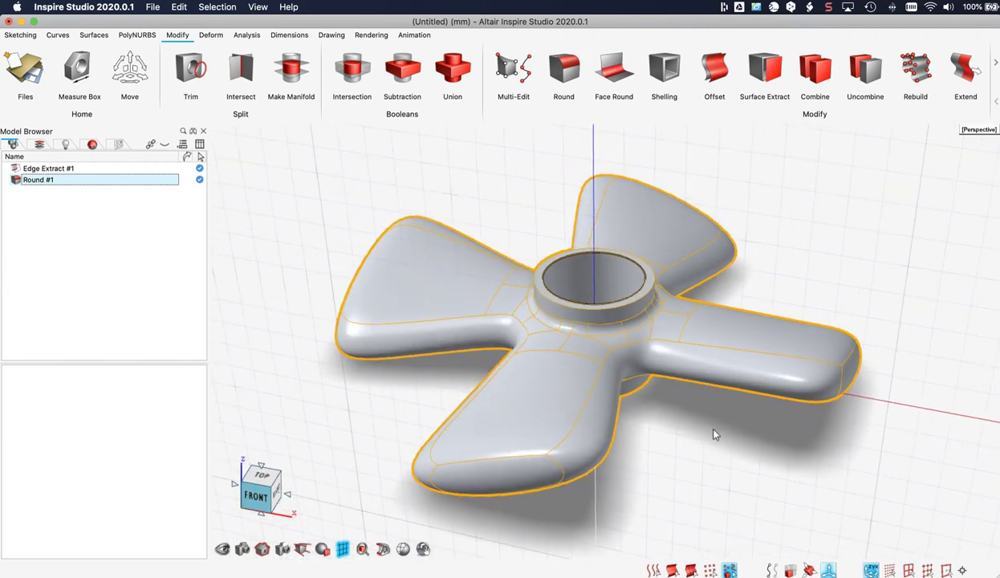
right_drag(693, 417, 676, 395)
middle_drag(676, 395, 675, 446)
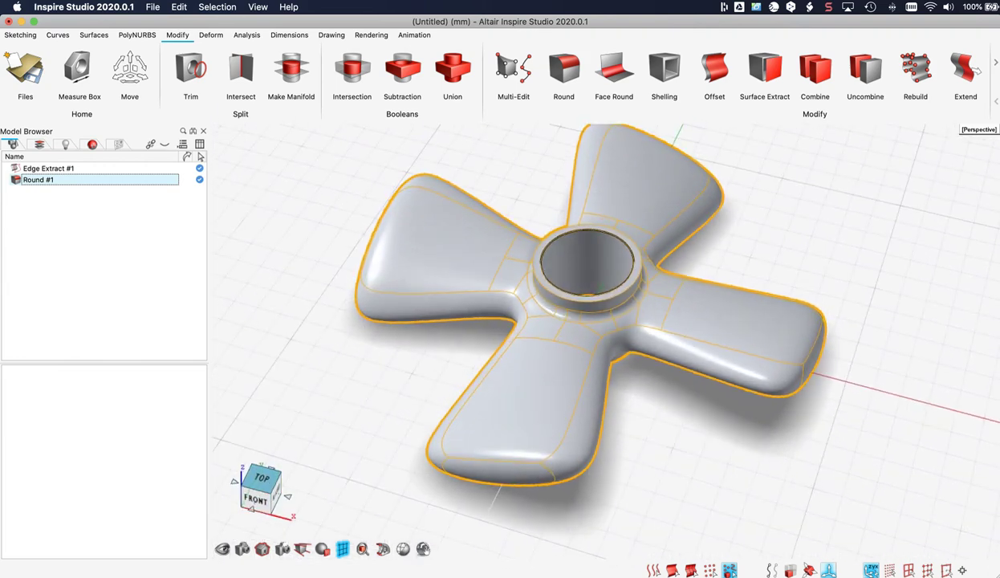
scroll(713, 427, down, 3)
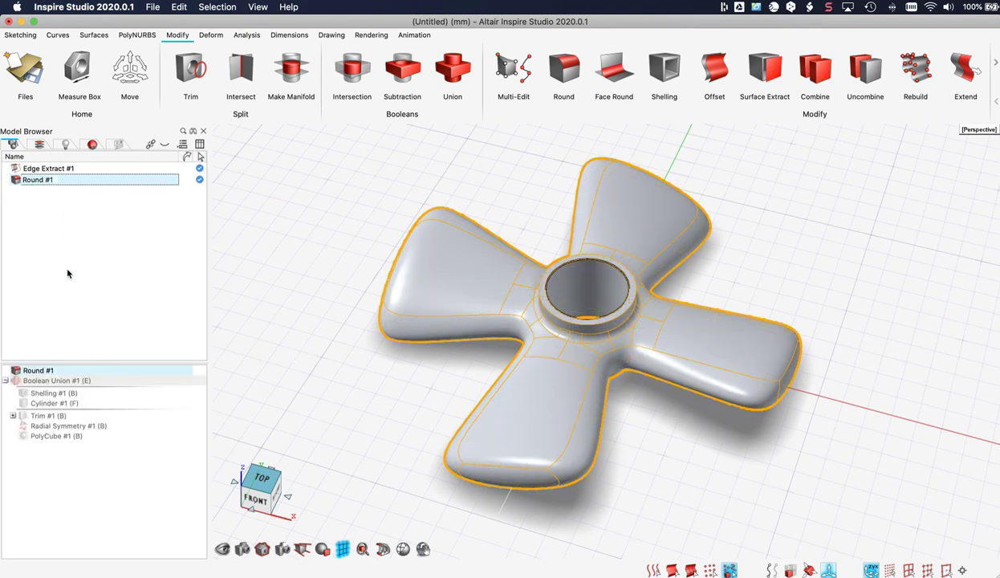
double_click(71, 426)
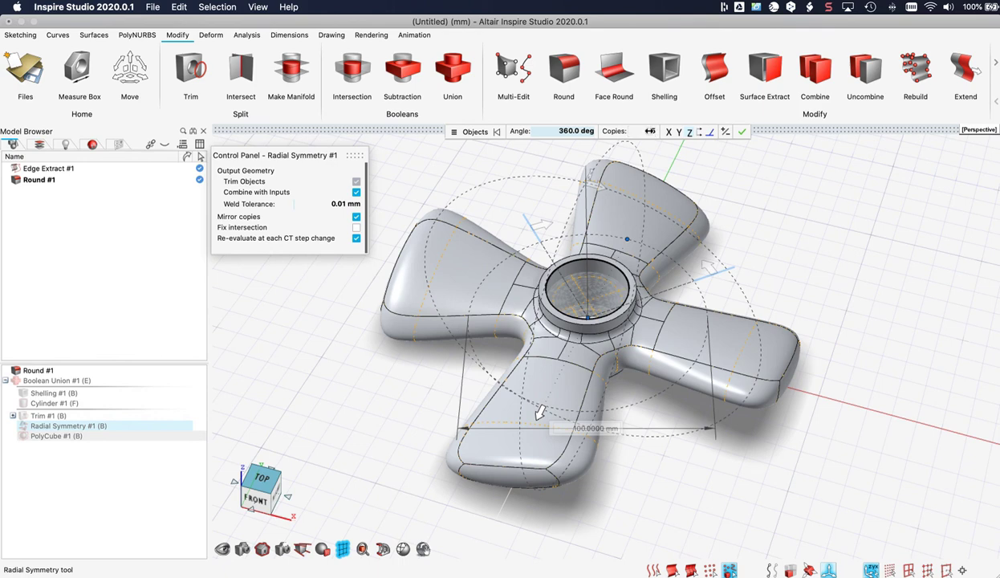
drag(650, 130, 650, 131)
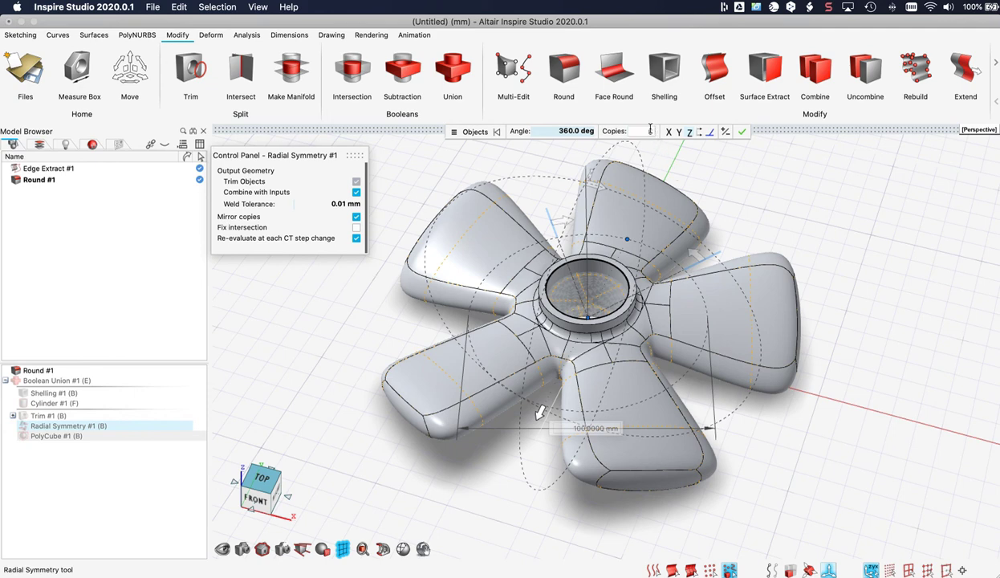
drag(649, 130, 644, 132)
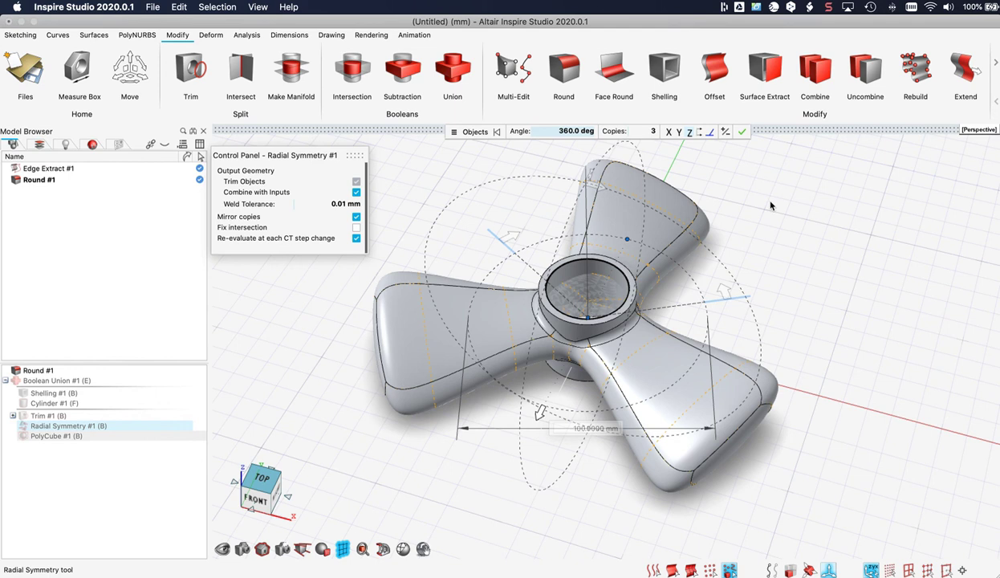
click(741, 132)
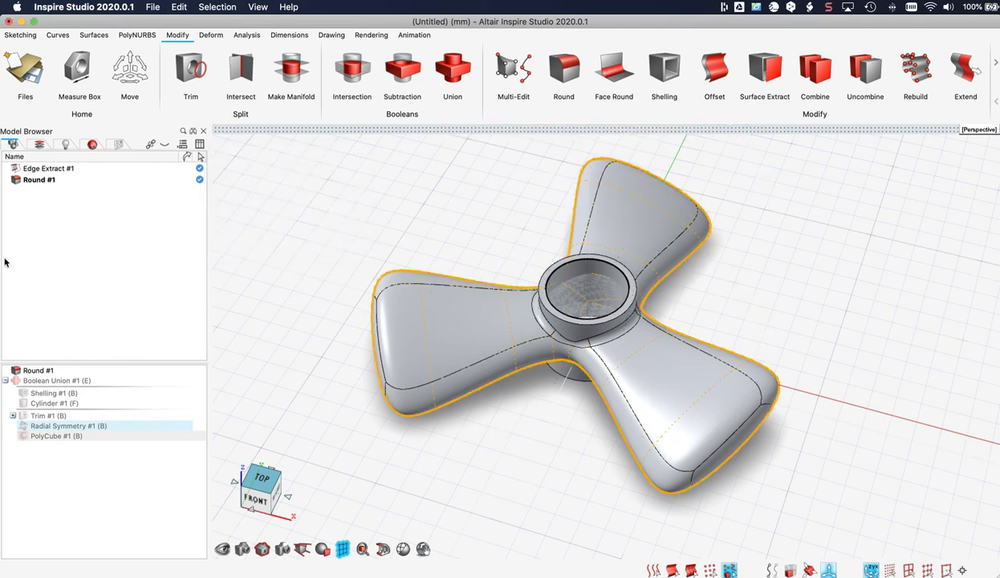
Step: Lengthen the blades by moving the outer control points of the source PolyCube outward along Y by about 18 mm
double_click(48, 435)
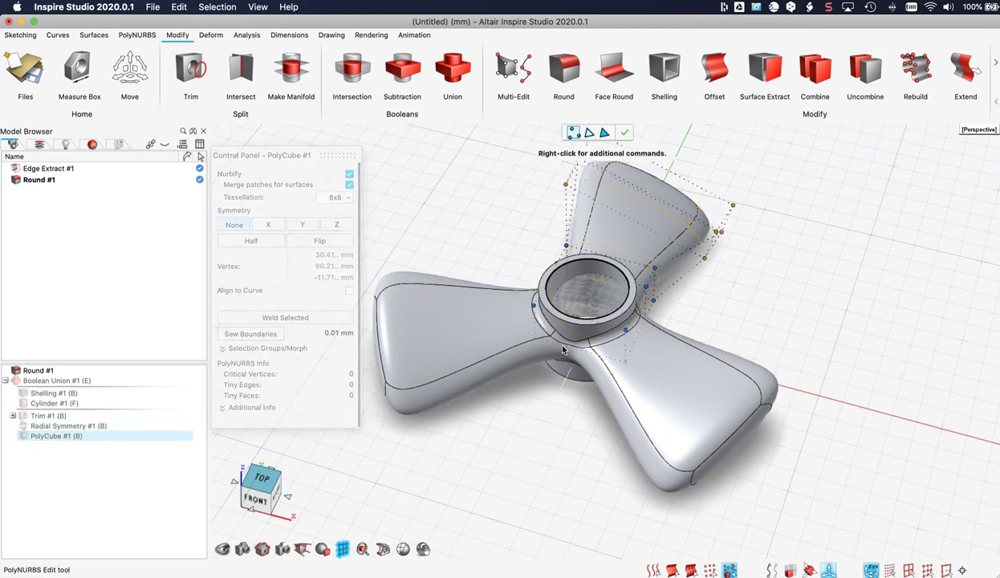
right_drag(585, 305, 573, 369)
middle_drag(605, 291, 607, 313)
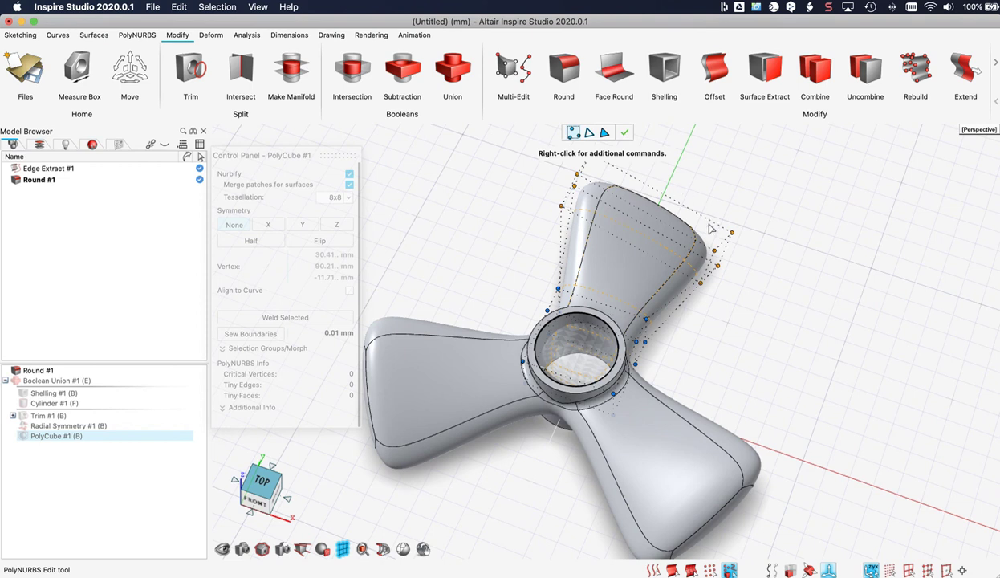
key(m)
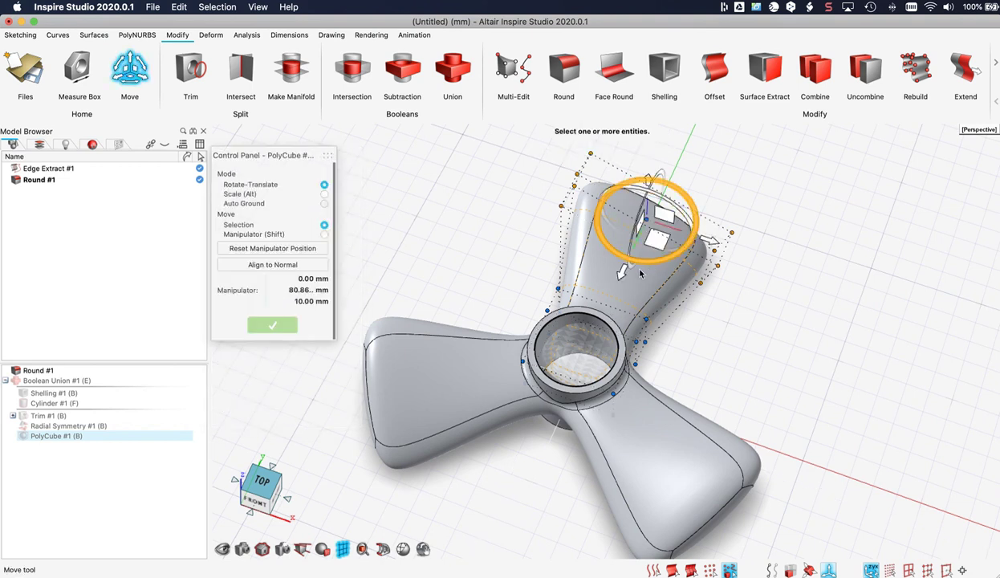
drag(639, 273, 636, 241)
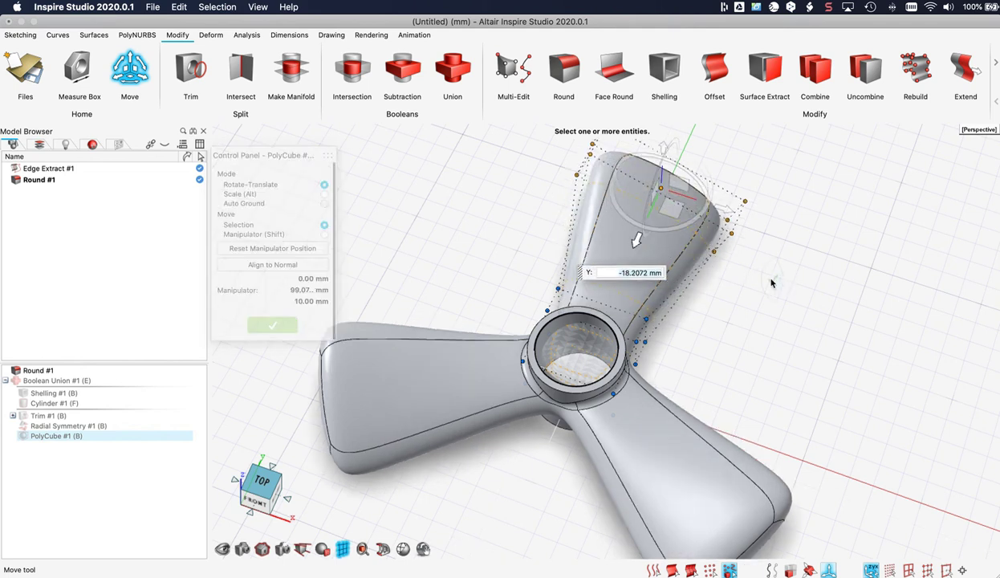
right_click(771, 282)
middle_drag(778, 338, 809, 336)
right_click(854, 331)
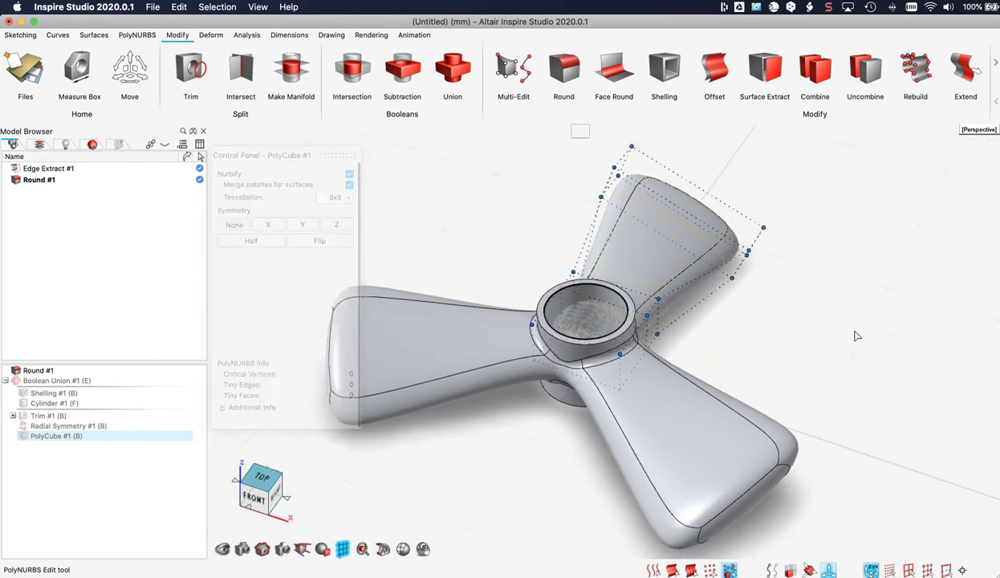